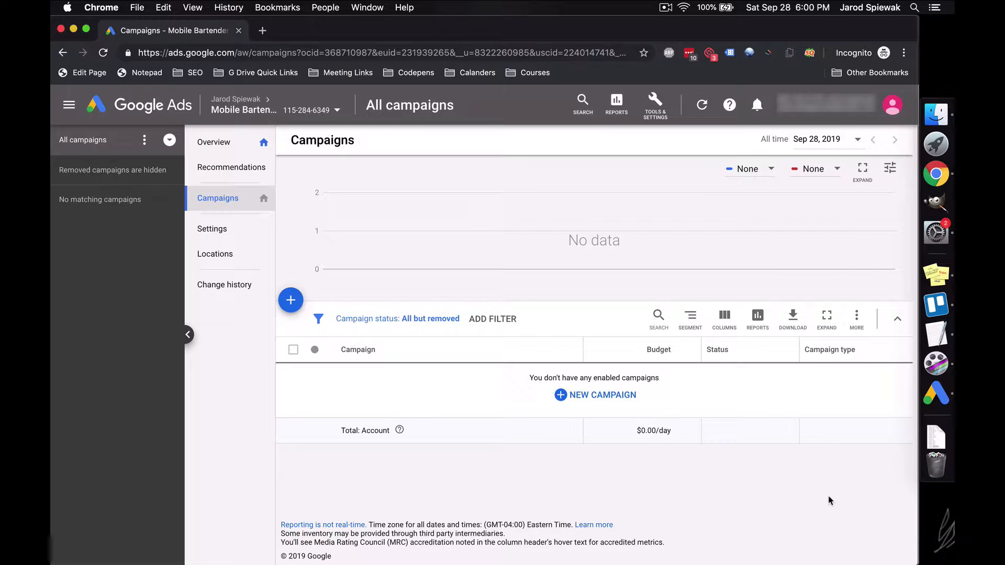
- Switch to Google Ads Editor and add a new Search campaign to the Mobile Bartender account
{"action": "left_click", "coordinate": [939, 392]}
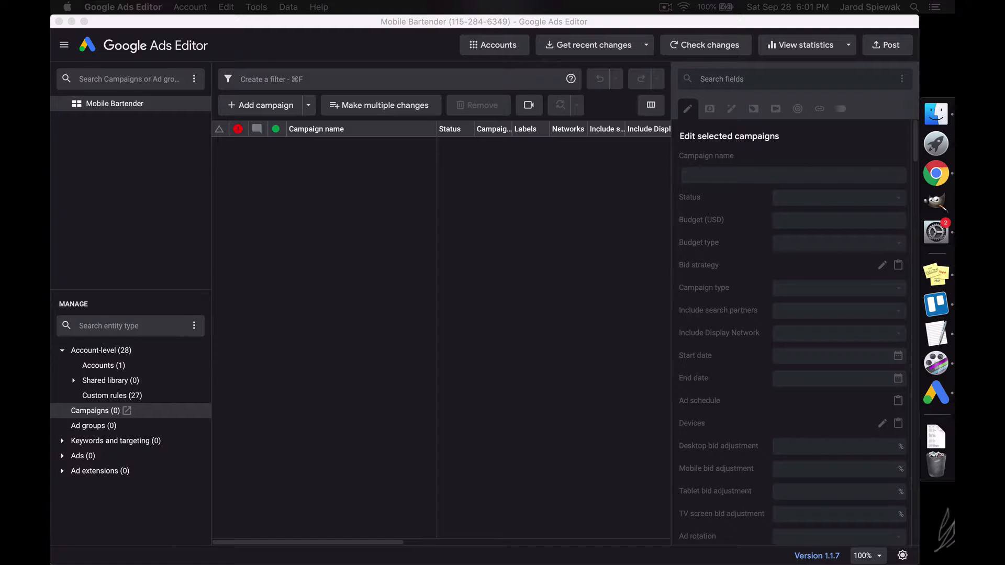
{"action": "left_click", "coordinate": [244, 360]}
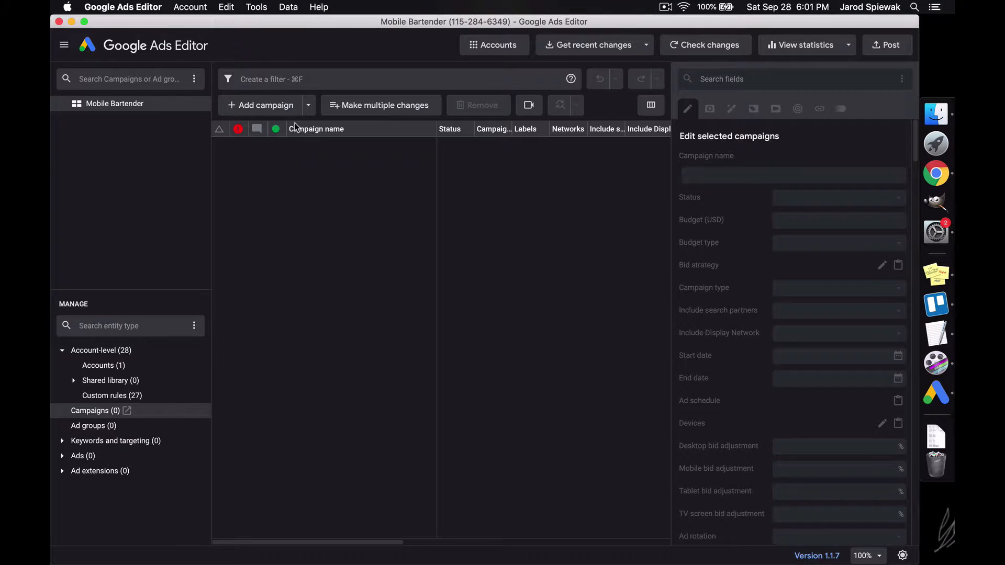
{"action": "left_click", "coordinate": [309, 106]}
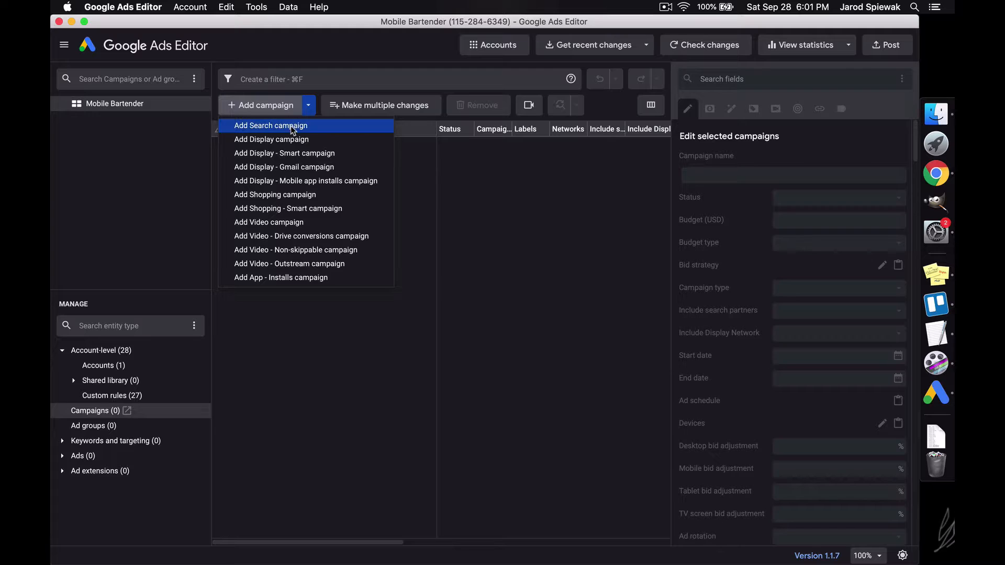
{"action": "left_click", "coordinate": [267, 128]}
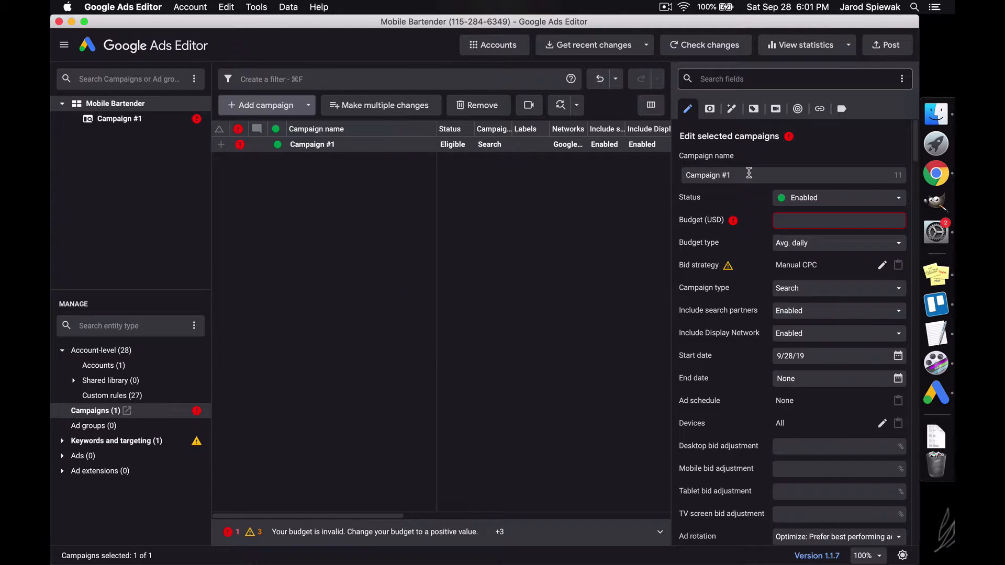
- Name the new campaign "Boston - BDM" and set its budget to 1.00 USD
{"action": "left_click", "coordinate": [749, 174]}
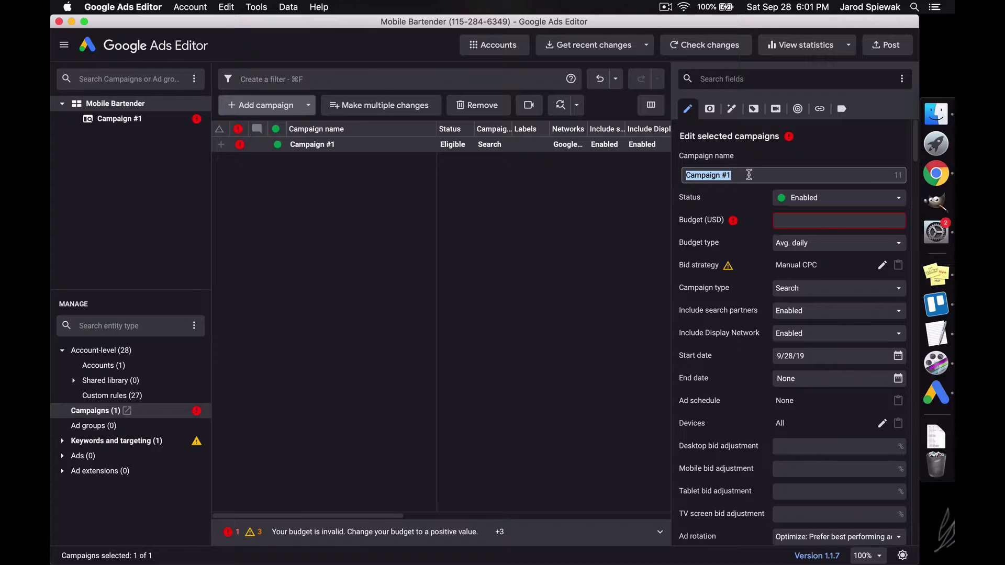
{"action": "type", "text": "Boston"}
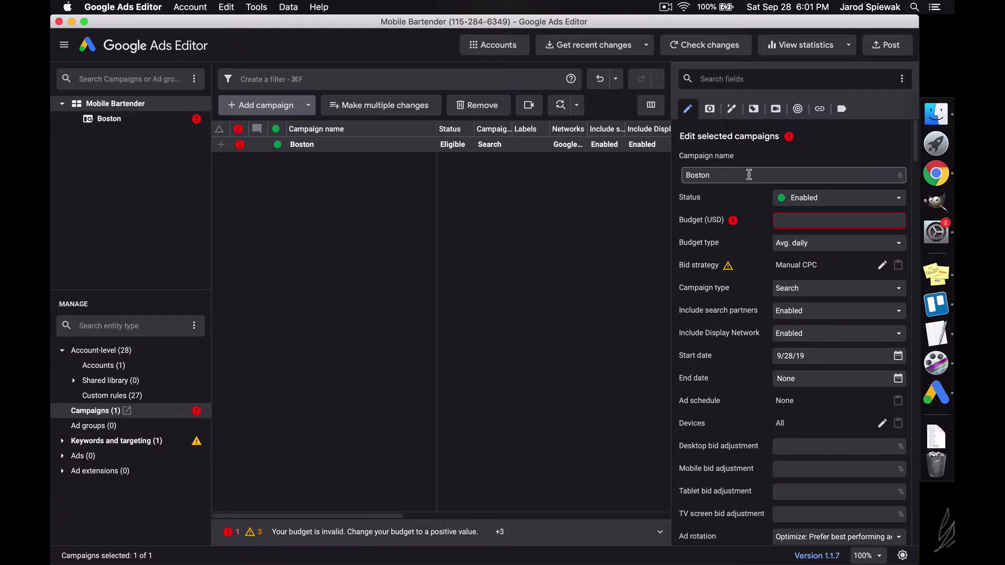
{"action": "type", "text": "- BDM"}
{"action": "left_click", "coordinate": [815, 217]}
{"action": "type", "text": "1"}
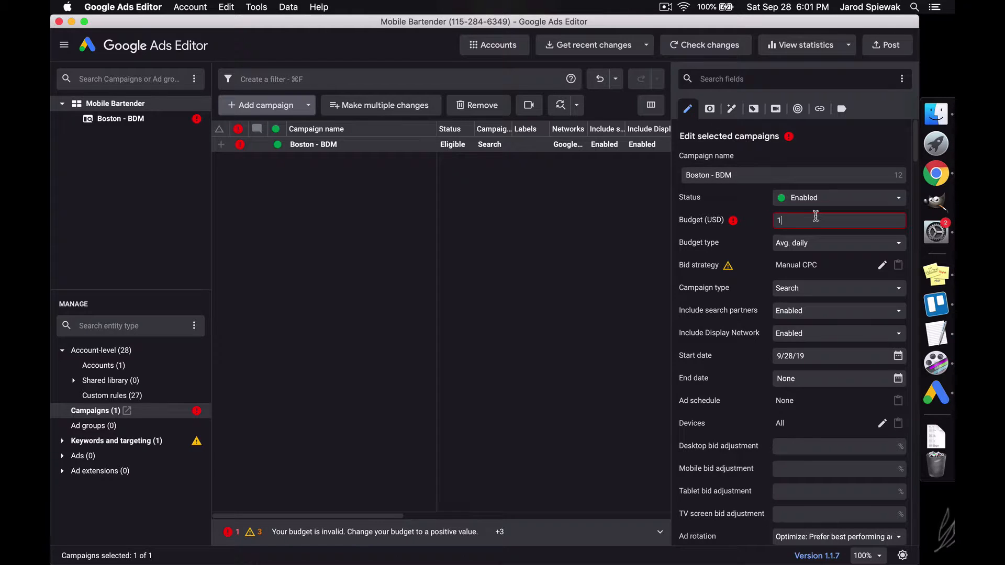
{"action": "type", "text": ".00"}
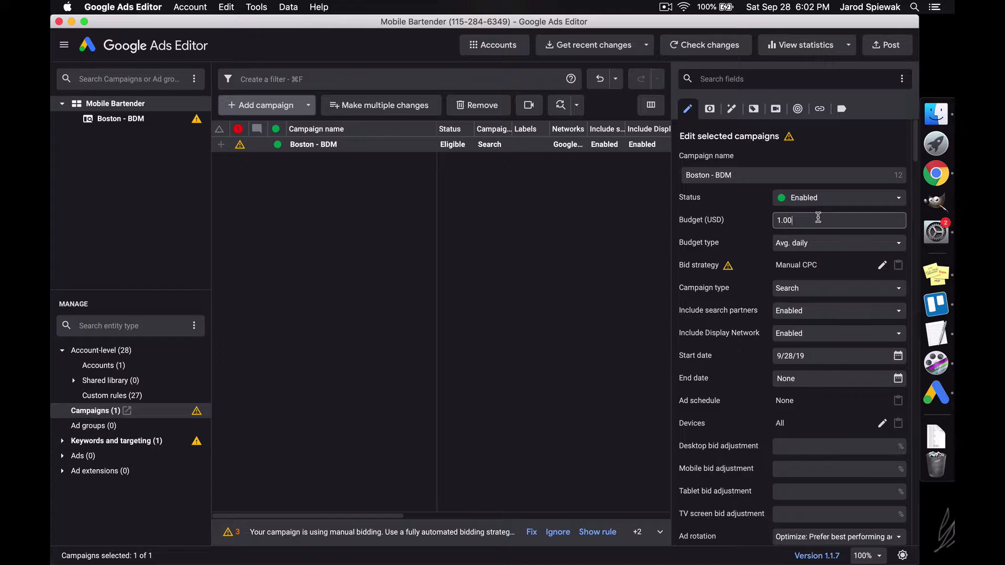
{"action": "left_click", "coordinate": [936, 173]}
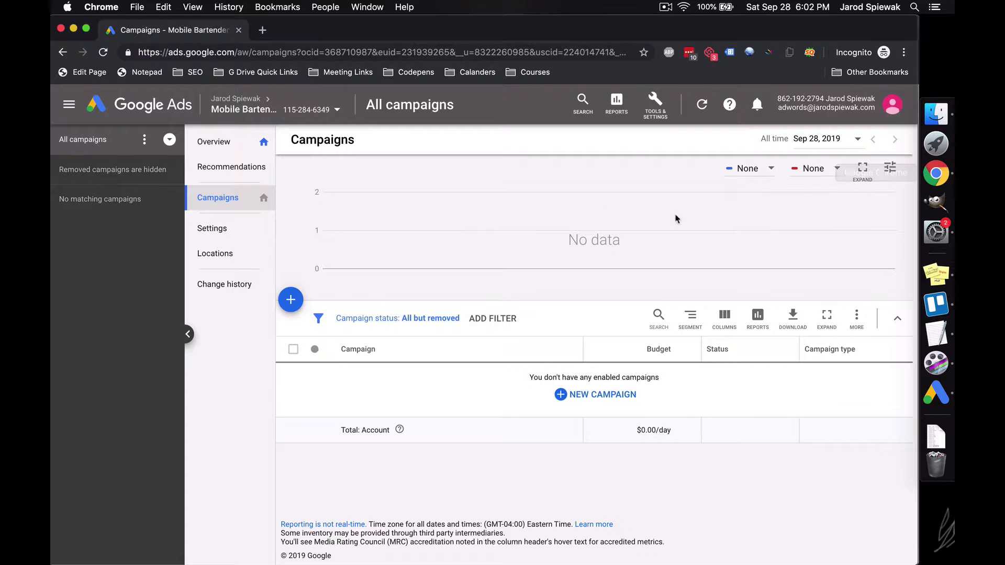
{"action": "left_click", "coordinate": [936, 393]}
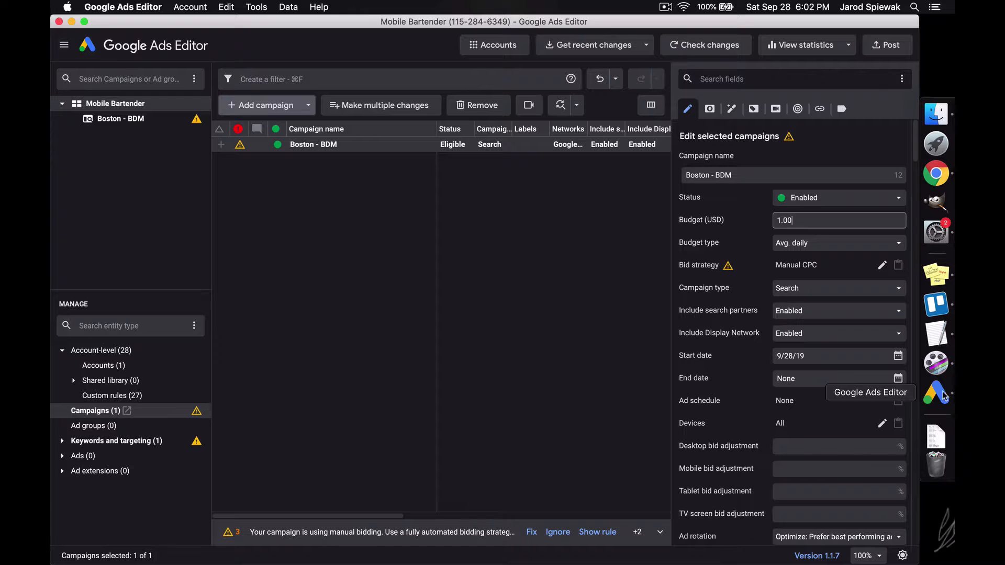
{"action": "left_click", "coordinate": [603, 296]}
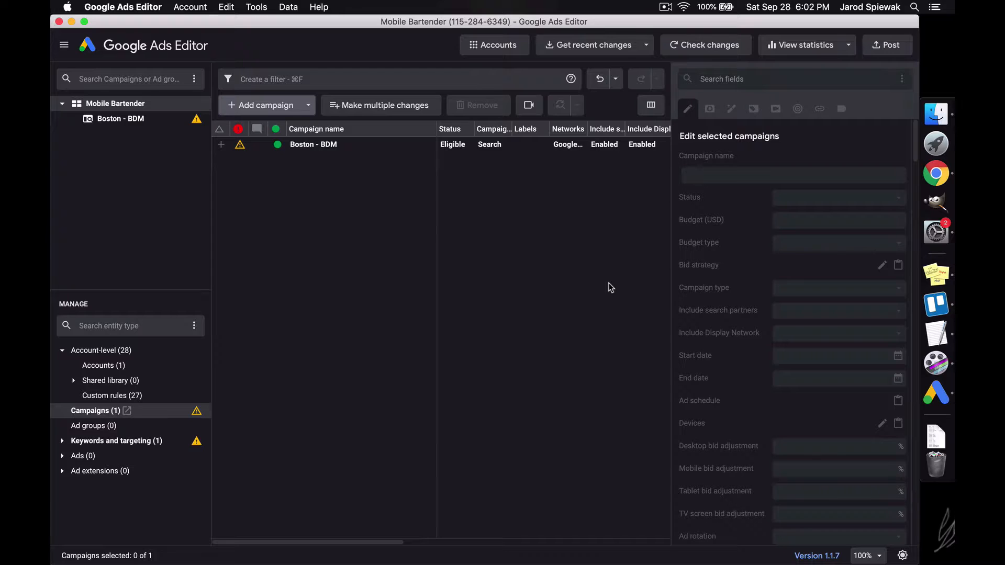
{"action": "left_click", "coordinate": [535, 148]}
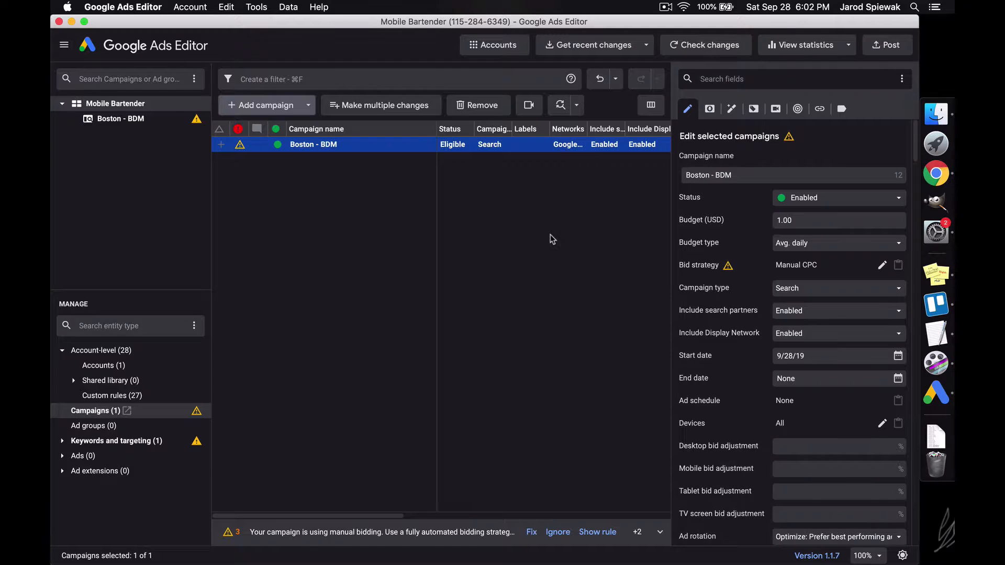
{"action": "left_click", "coordinate": [551, 234]}
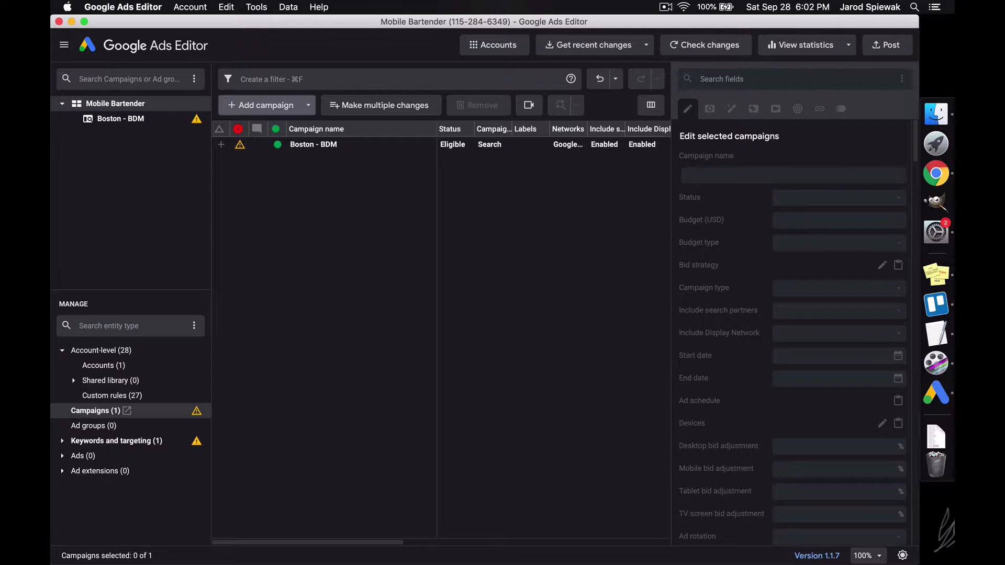
- Confirm Manual CPC with Enhanced CPC disabled as the bid strategy of the Boston - BDM campaign
{"action": "left_click", "coordinate": [347, 147]}
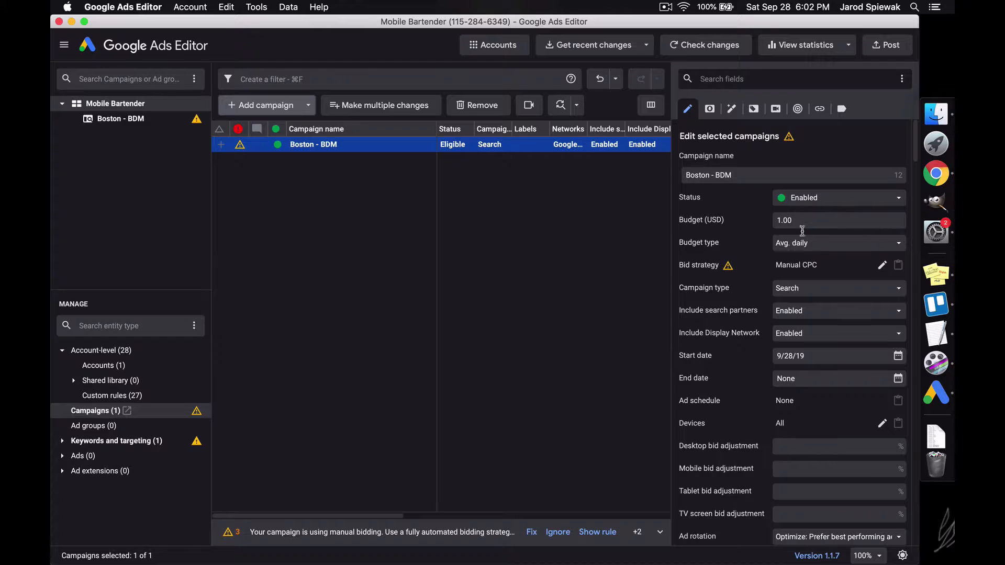
{"action": "left_click", "coordinate": [881, 267]}
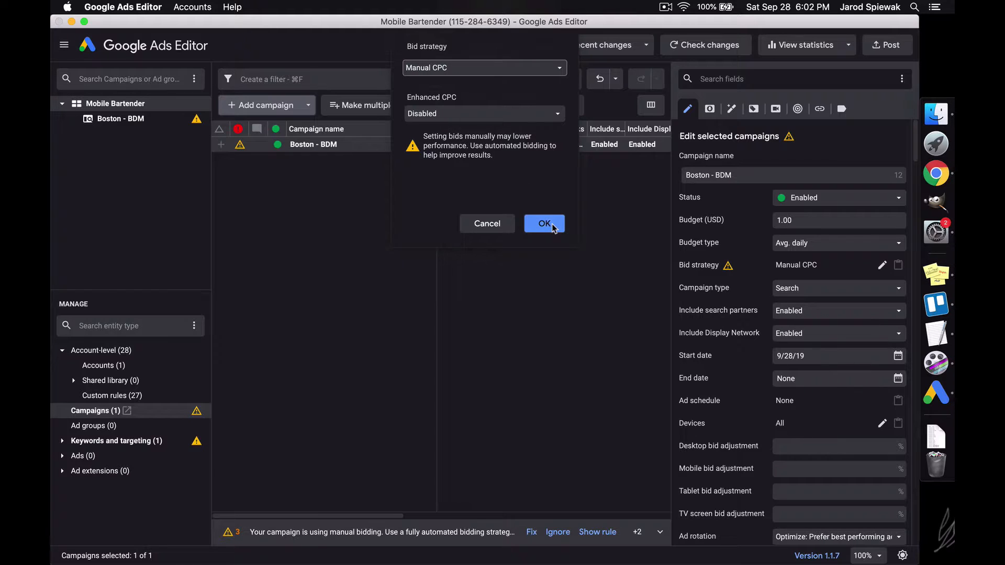
{"action": "left_click", "coordinate": [544, 224]}
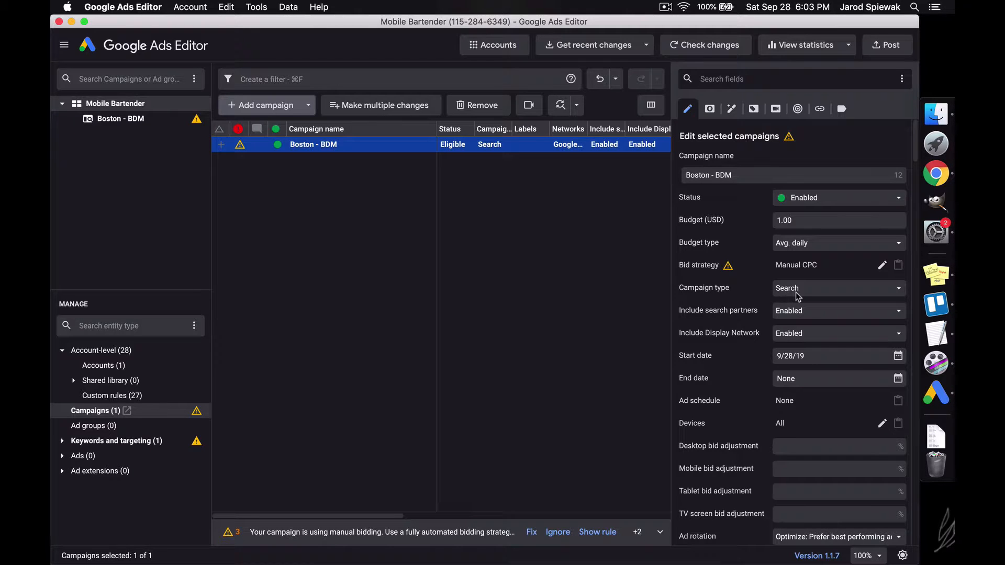
- Disable Display Network inclusion for the campaign and set its start date to 10/1/19
{"action": "left_click", "coordinate": [727, 314]}
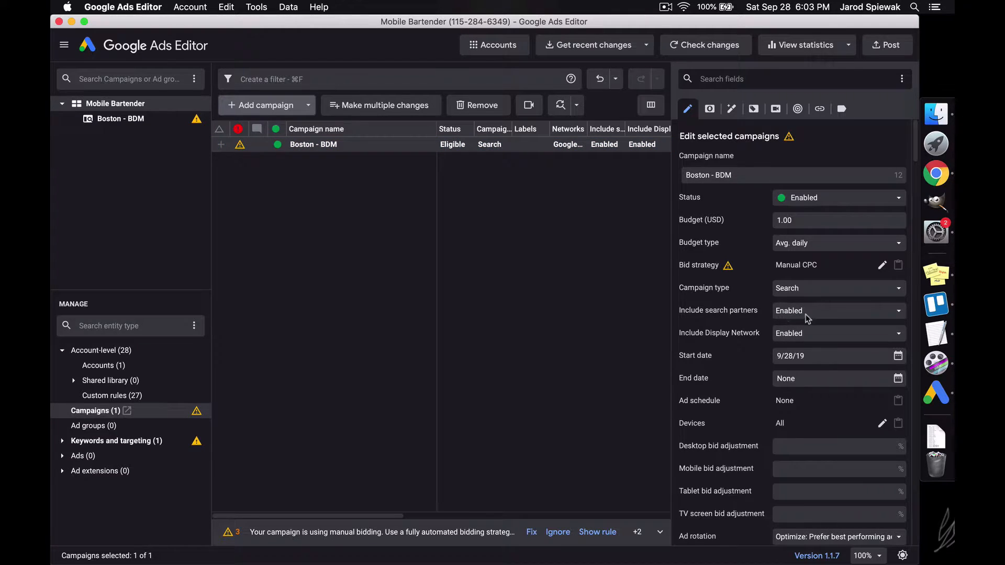
{"action": "left_click", "coordinate": [781, 314]}
{"action": "left_click", "coordinate": [756, 318]}
{"action": "left_click", "coordinate": [809, 335]}
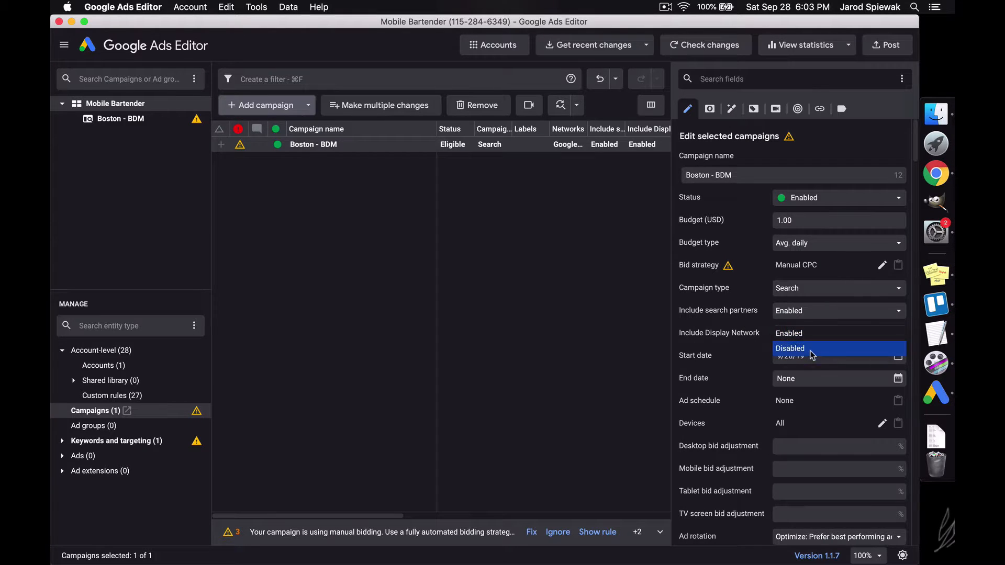
{"action": "left_click", "coordinate": [810, 349]}
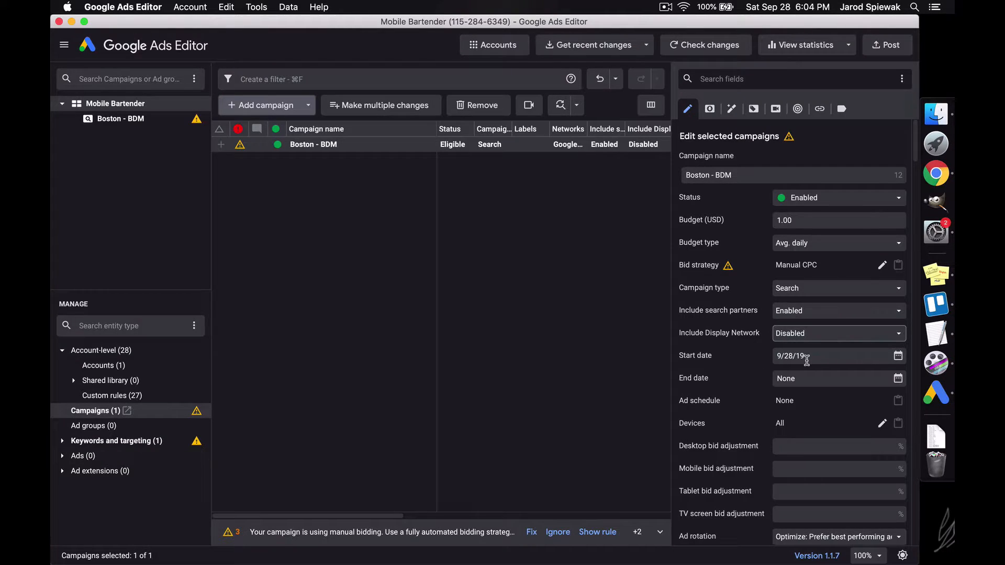
{"action": "left_click", "coordinate": [893, 360]}
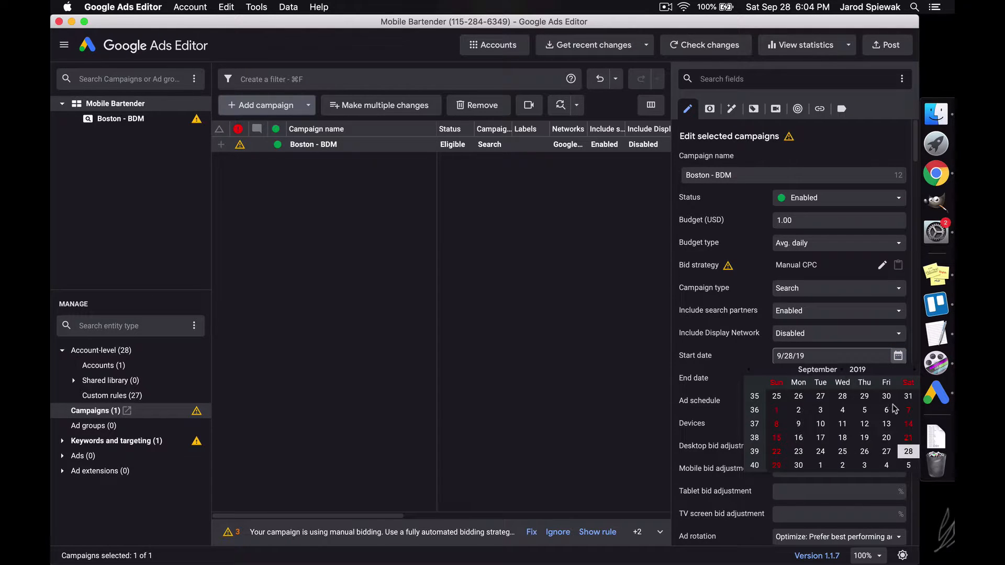
{"action": "left_click", "coordinate": [820, 466]}
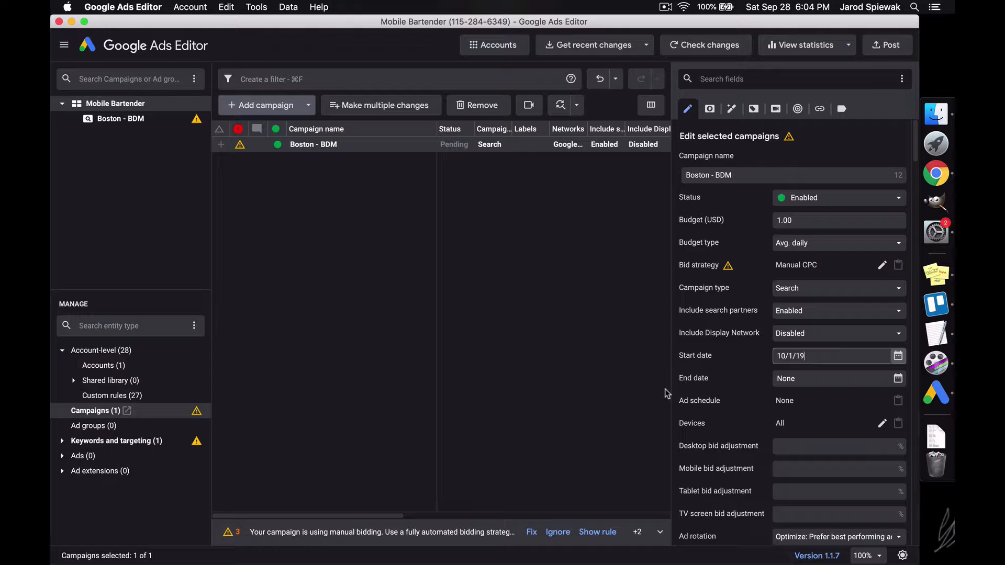
- Set the ad rotation to "Do not optimize: Rotate ads indefinitely" and keep the delivery method at "Standard: Show ads evenly over time"
{"action": "scroll", "coordinate": [721, 376], "scroll_direction": "down", "scroll_amount": 6}
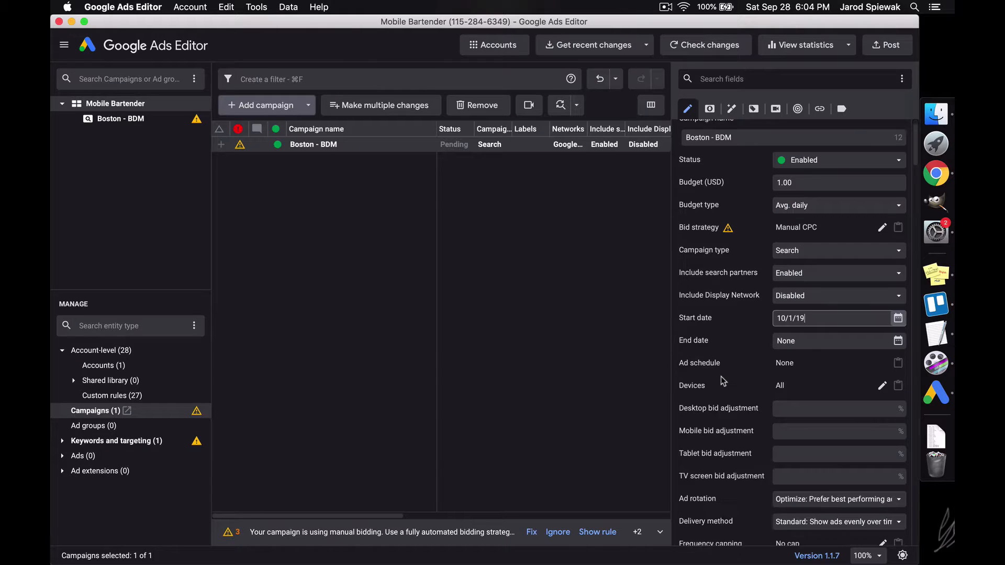
{"action": "scroll", "coordinate": [743, 381], "scroll_direction": "down", "scroll_amount": 2}
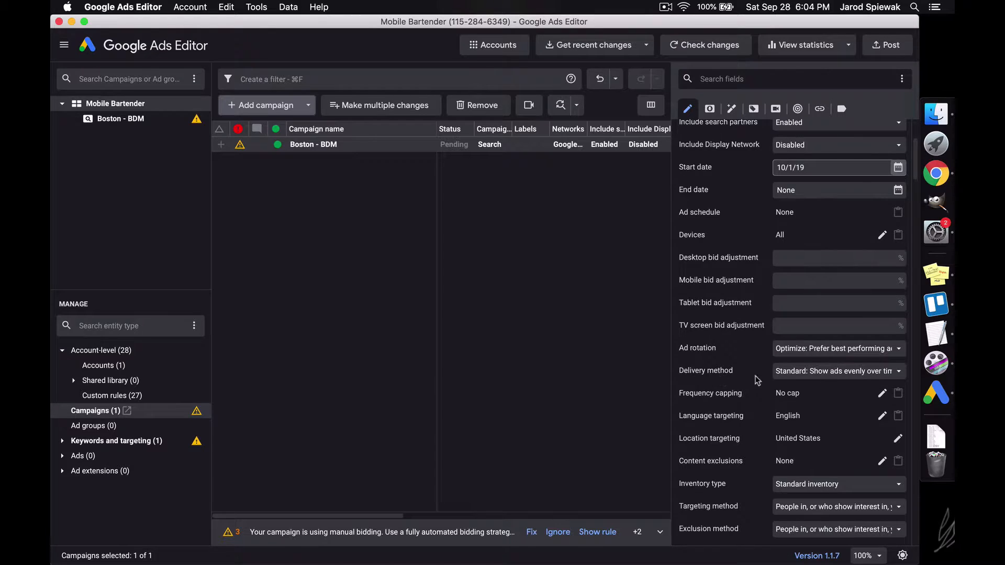
{"action": "left_click", "coordinate": [780, 351]}
{"action": "left_click", "coordinate": [786, 364]}
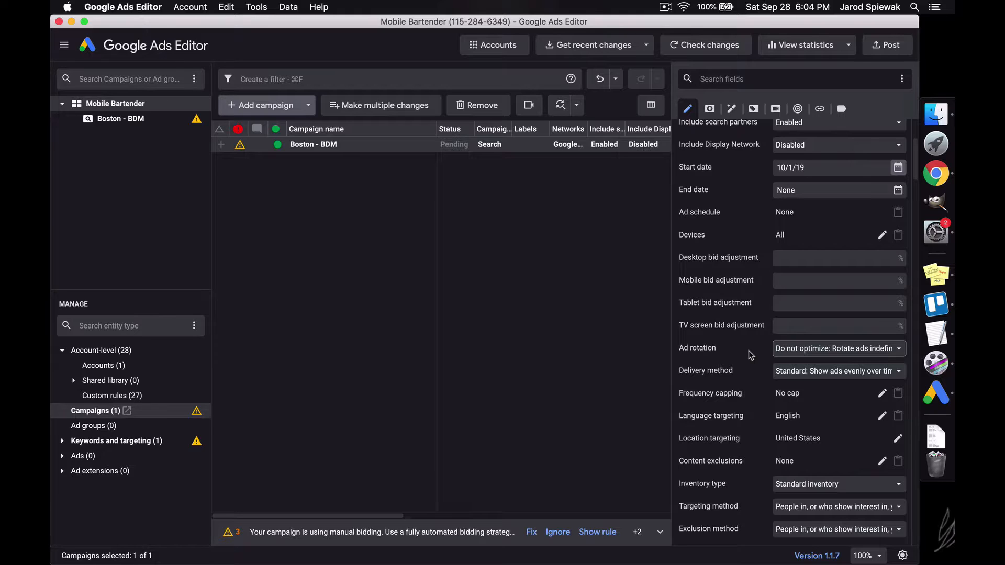
{"action": "left_click", "coordinate": [778, 371]}
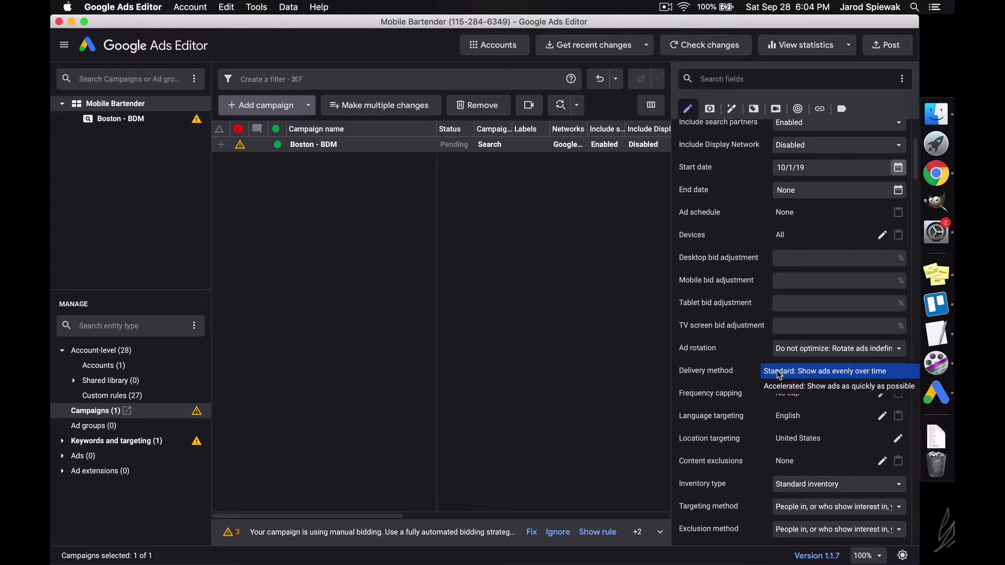
{"action": "left_click", "coordinate": [779, 373]}
- Set the campaign's language targeting to all languages
{"action": "scroll", "coordinate": [743, 361], "scroll_direction": "down", "scroll_amount": 3}
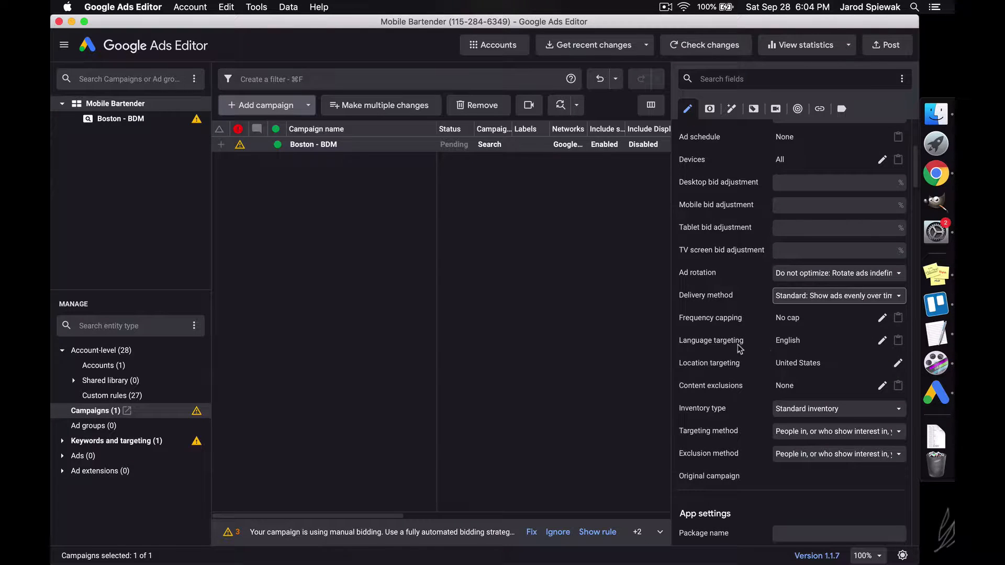
{"action": "left_click", "coordinate": [881, 341]}
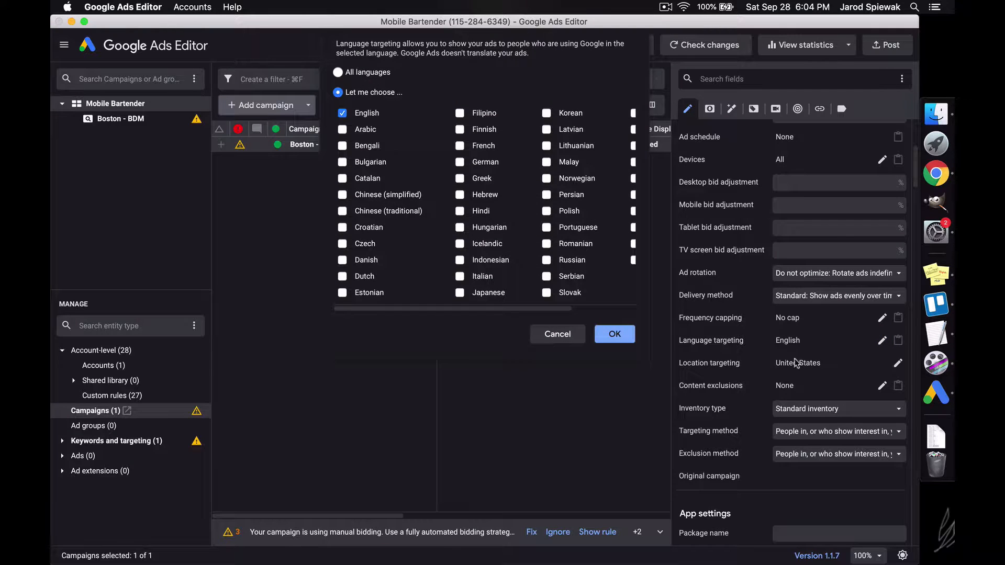
{"action": "left_click", "coordinate": [356, 73]}
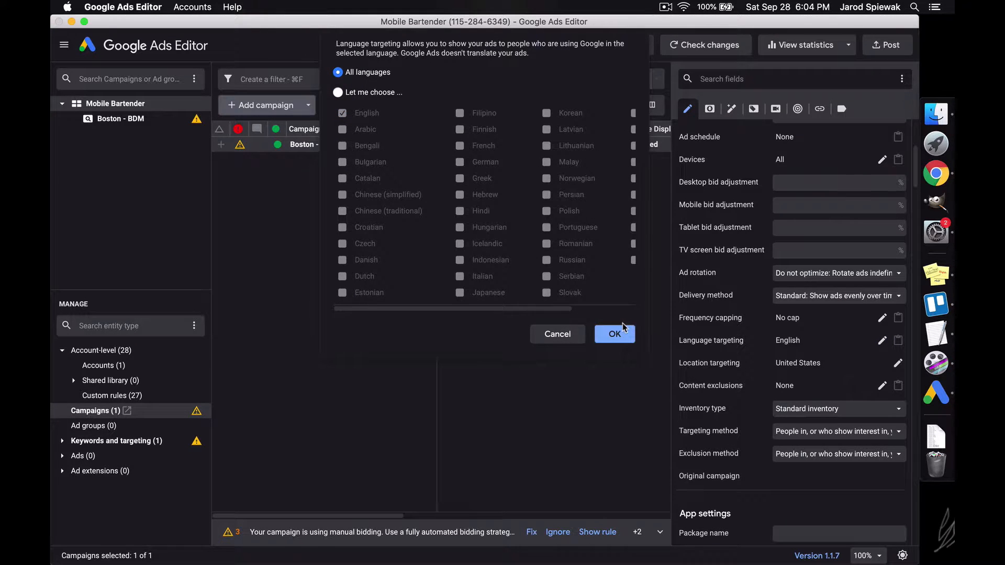
{"action": "left_click", "coordinate": [616, 333]}
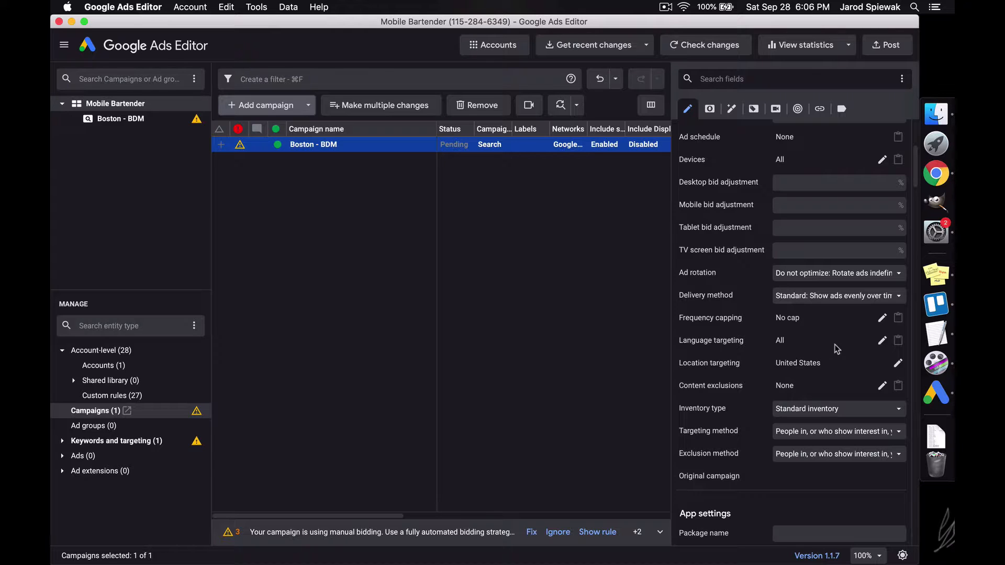
- Set the targeting method to "People in or regularly in your targeted locations" and the exclusion method to "People in your excluded locations"
{"action": "left_click", "coordinate": [802, 440]}
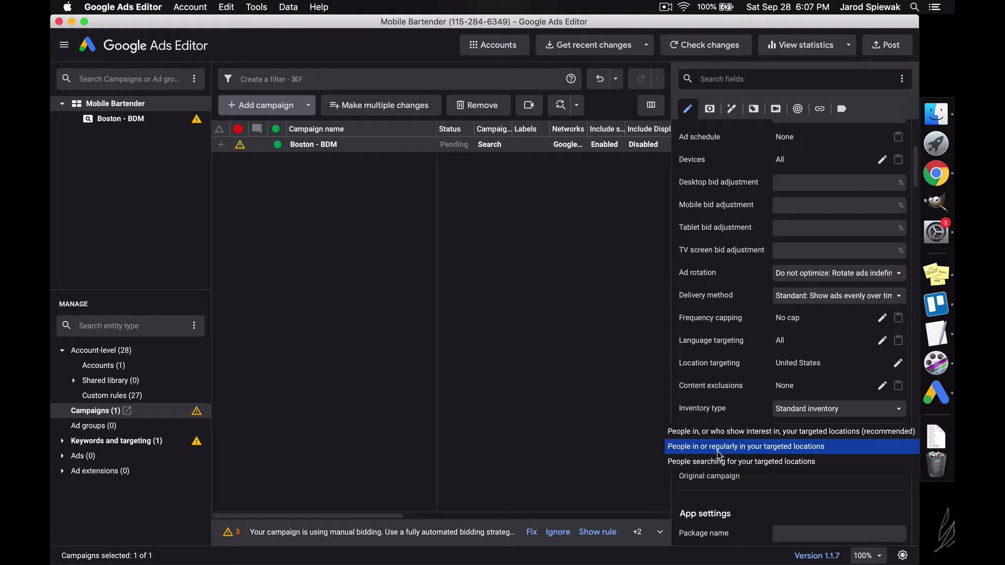
{"action": "left_click", "coordinate": [718, 450]}
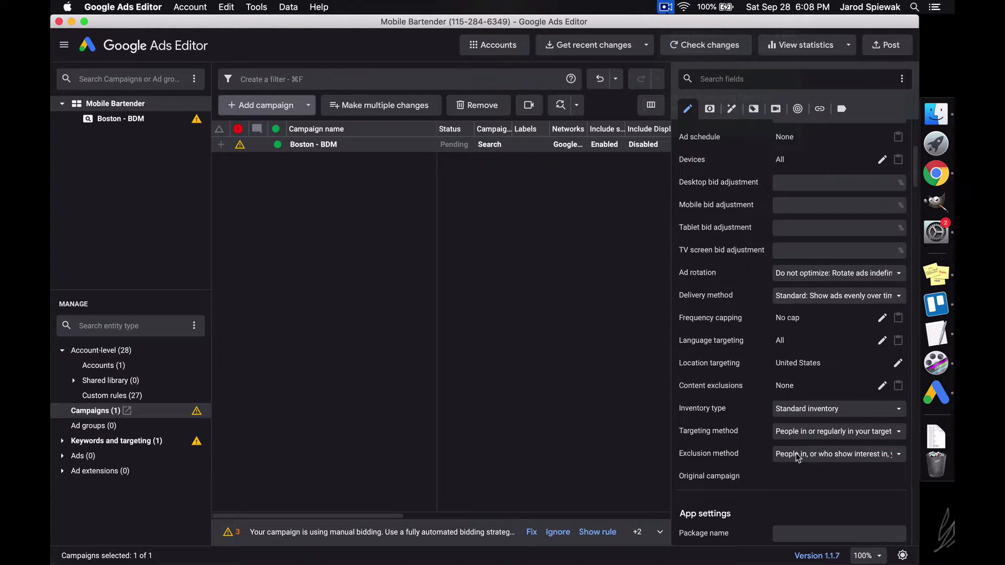
{"action": "left_click", "coordinate": [797, 458]}
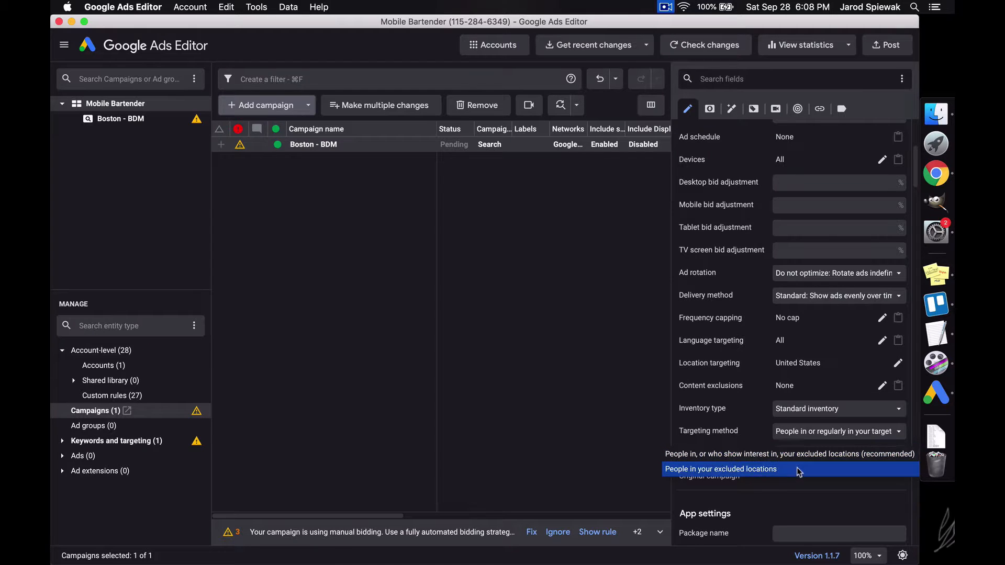
{"action": "left_click", "coordinate": [797, 468]}
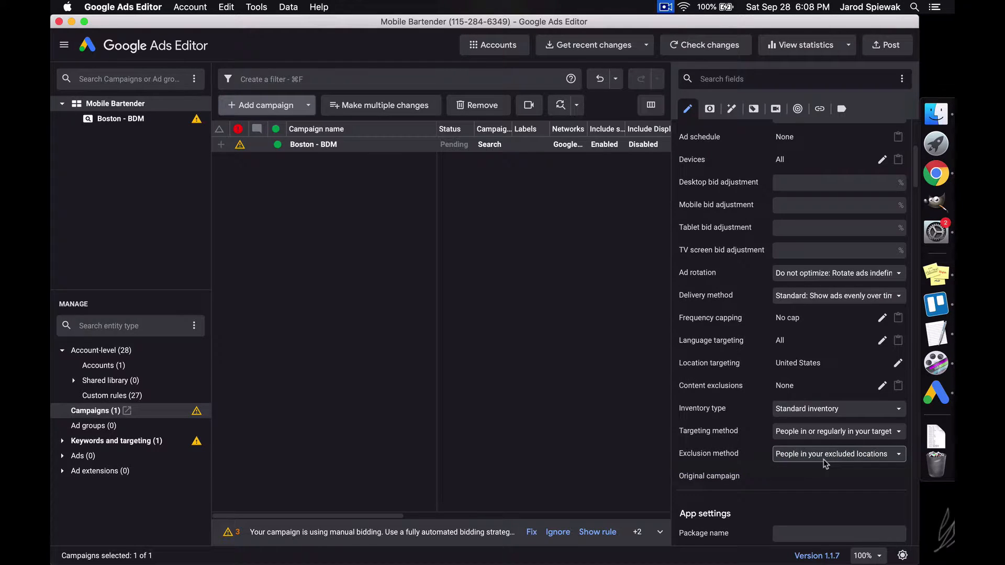
- Open the Boston - BDM campaign and display its targeted locations
{"action": "left_click", "coordinate": [518, 241]}
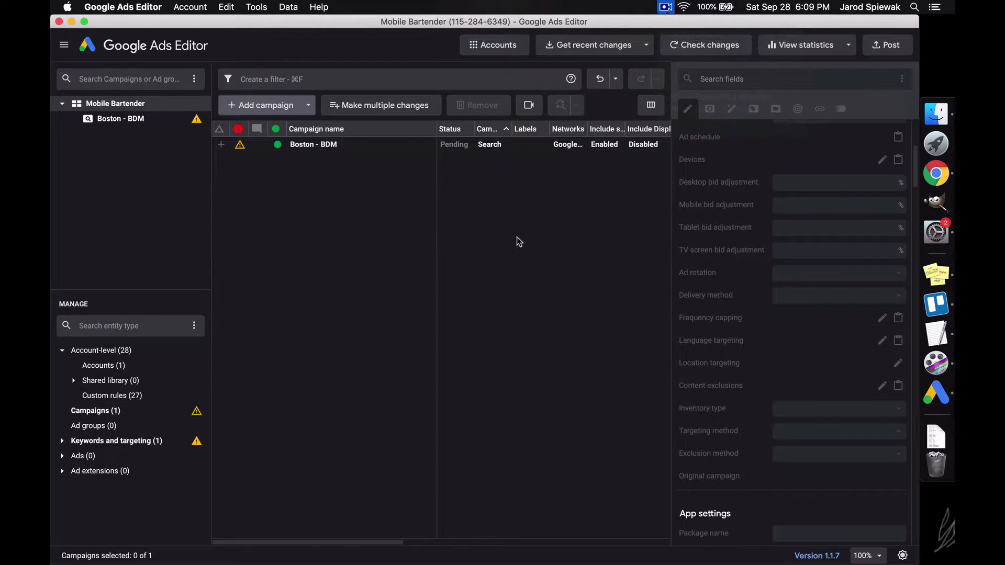
{"action": "left_click", "coordinate": [362, 145]}
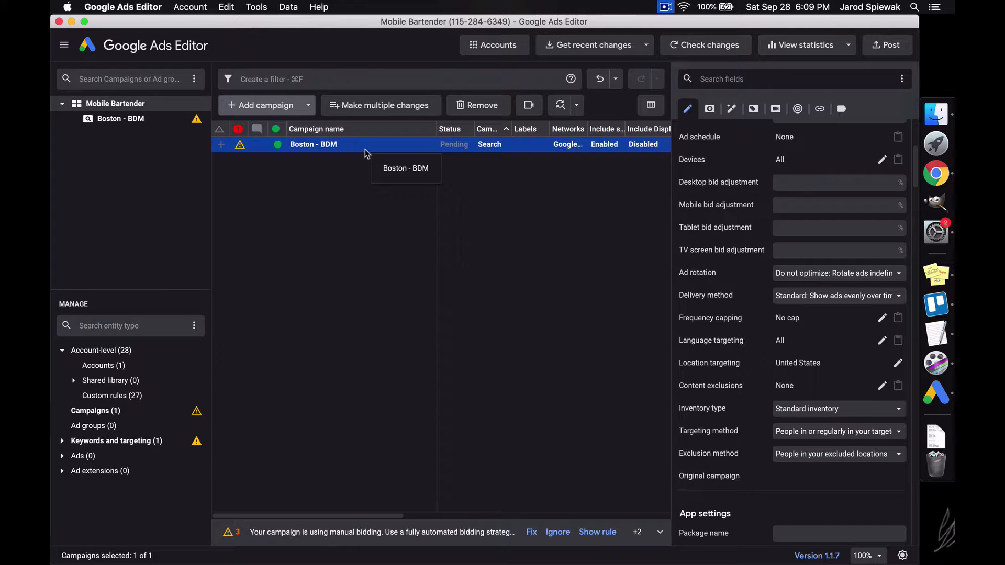
{"action": "double_click", "coordinate": [365, 148]}
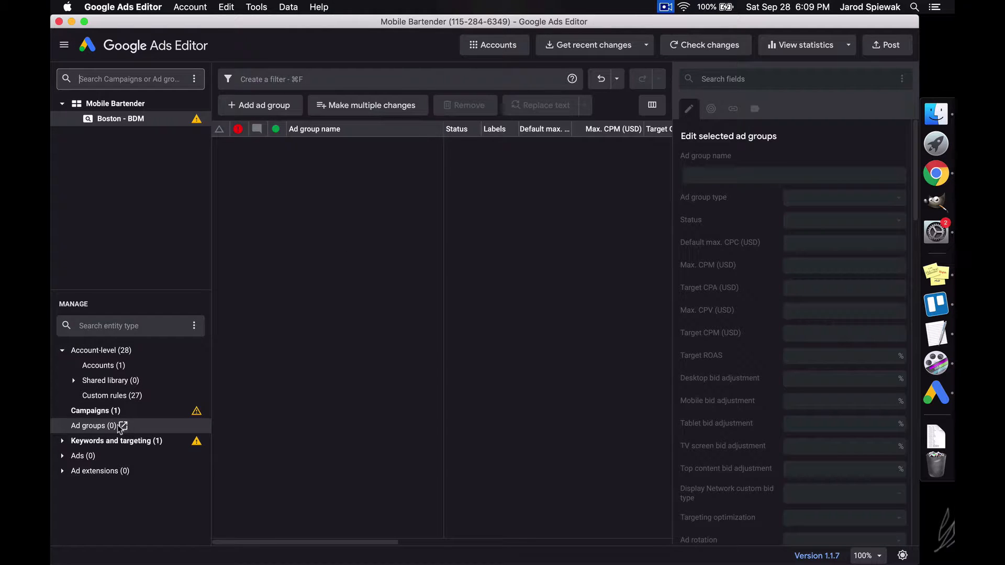
{"action": "left_click", "coordinate": [62, 442]}
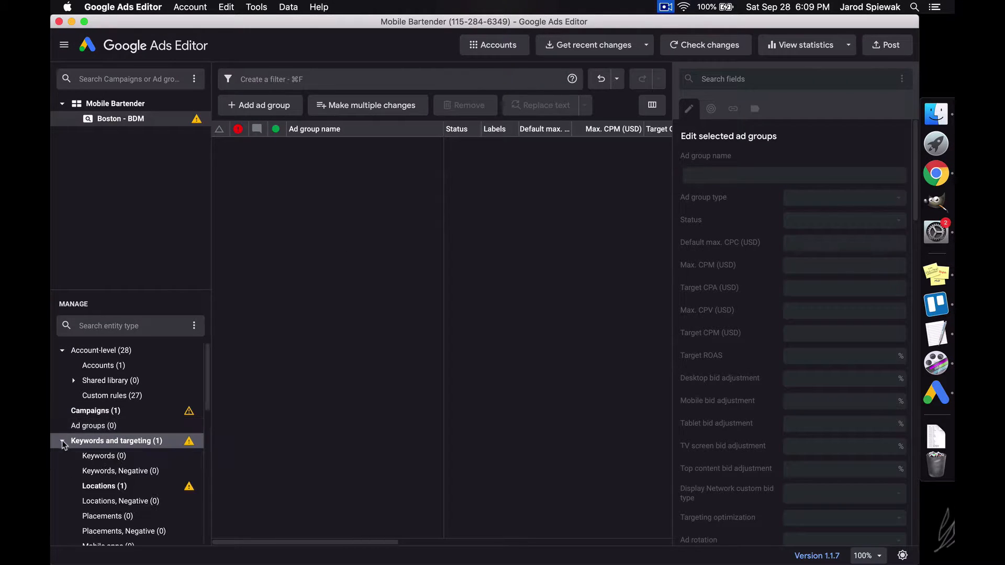
{"action": "left_click", "coordinate": [110, 488]}
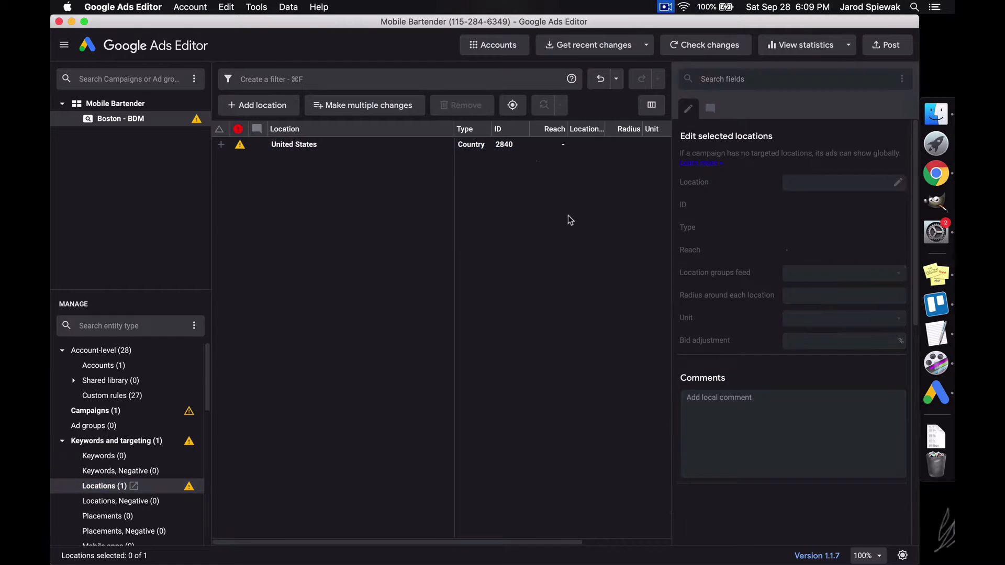
- Replace the United States location target with the city Boston, Massachusetts, United States, by searching for "boston"
{"action": "left_click", "coordinate": [382, 149]}
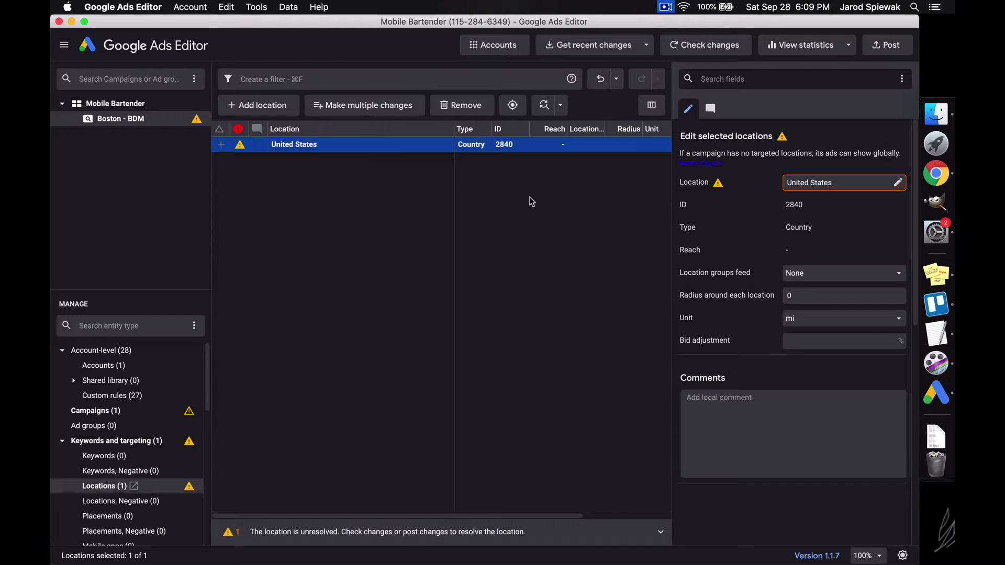
{"action": "left_click", "coordinate": [898, 183]}
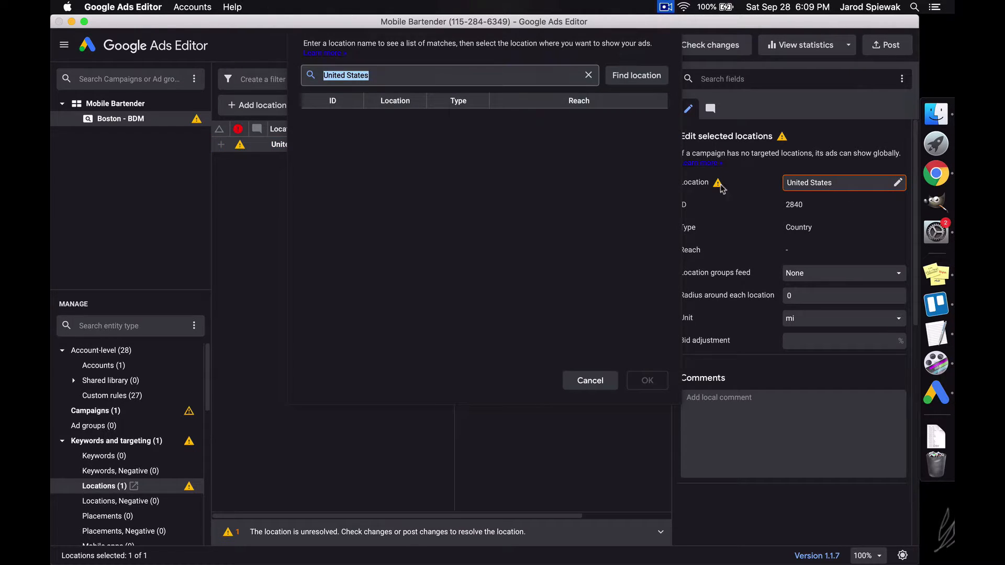
{"action": "type", "text": "boston"}
{"action": "left_click", "coordinate": [618, 85]}
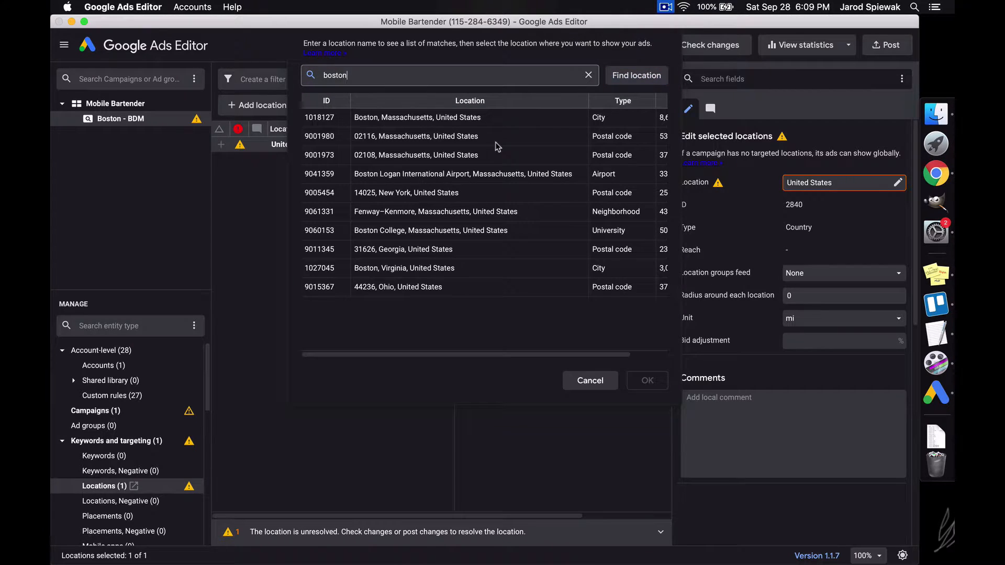
{"action": "left_click", "coordinate": [443, 121]}
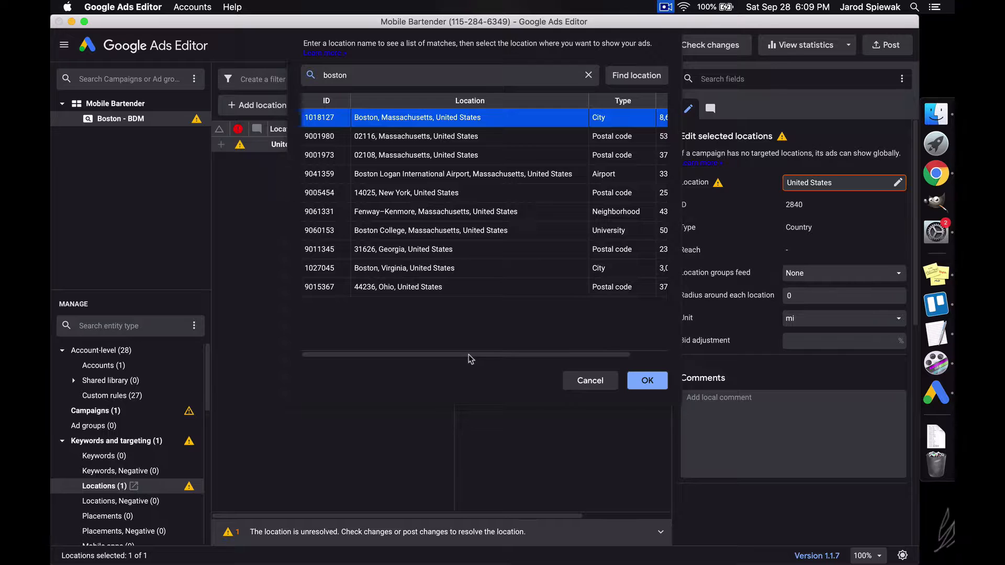
{"action": "left_click_drag", "start_coordinate": [470, 359], "coordinate": [545, 368]}
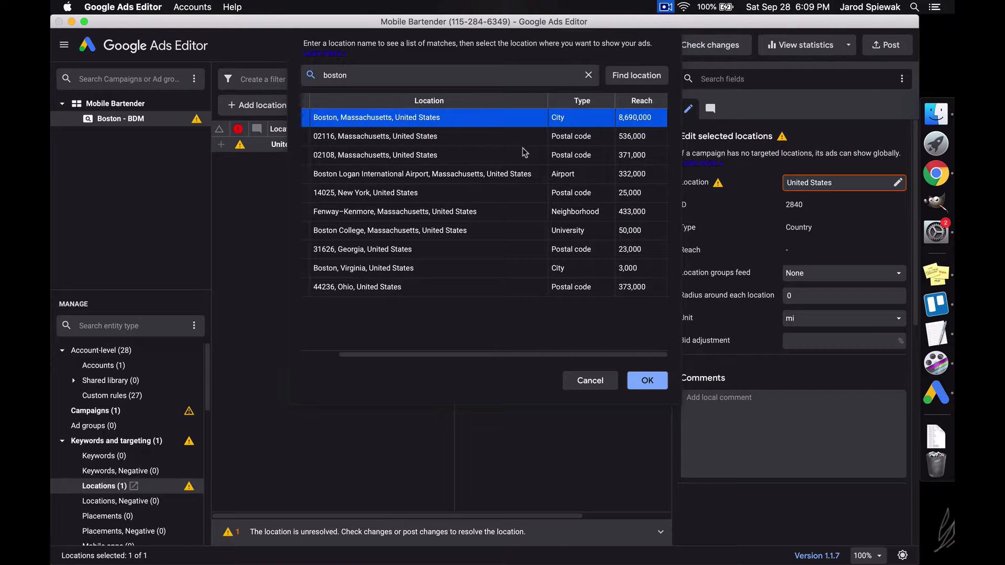
{"action": "left_click", "coordinate": [648, 382]}
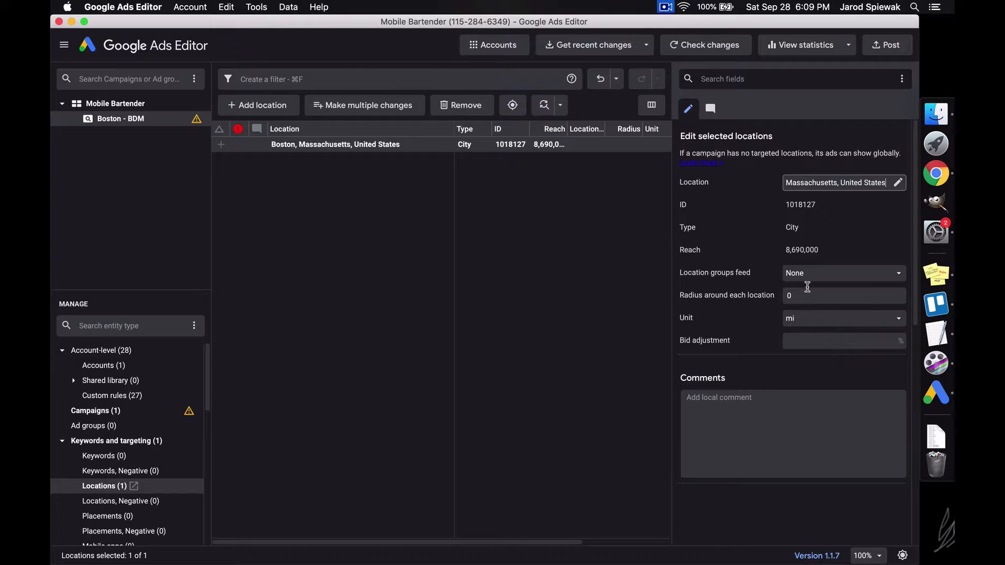
{"action": "left_click", "coordinate": [462, 294]}
{"action": "left_click", "coordinate": [463, 299]}
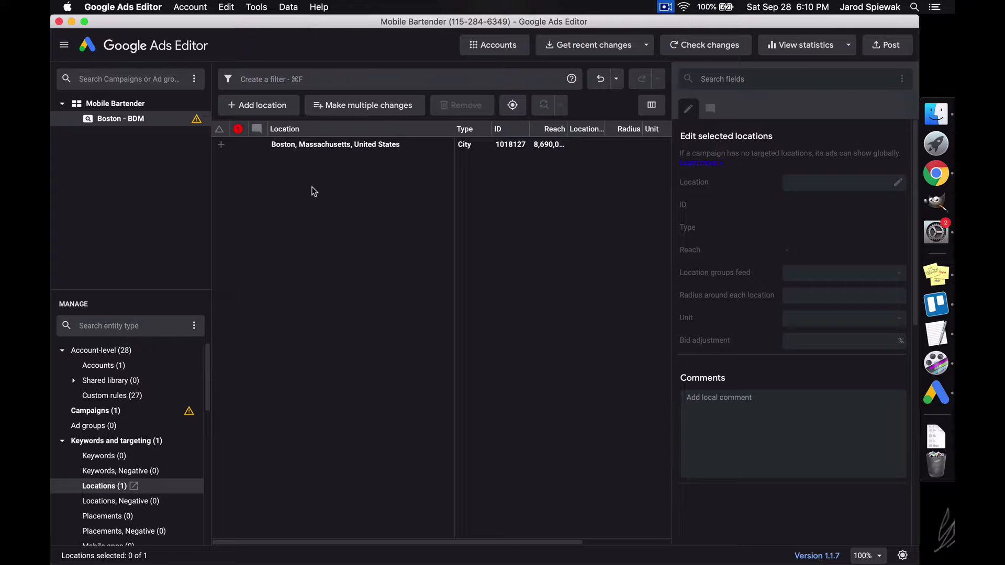
- Add a new ad group to the Boston - BDM campaign
{"action": "left_click", "coordinate": [104, 503]}
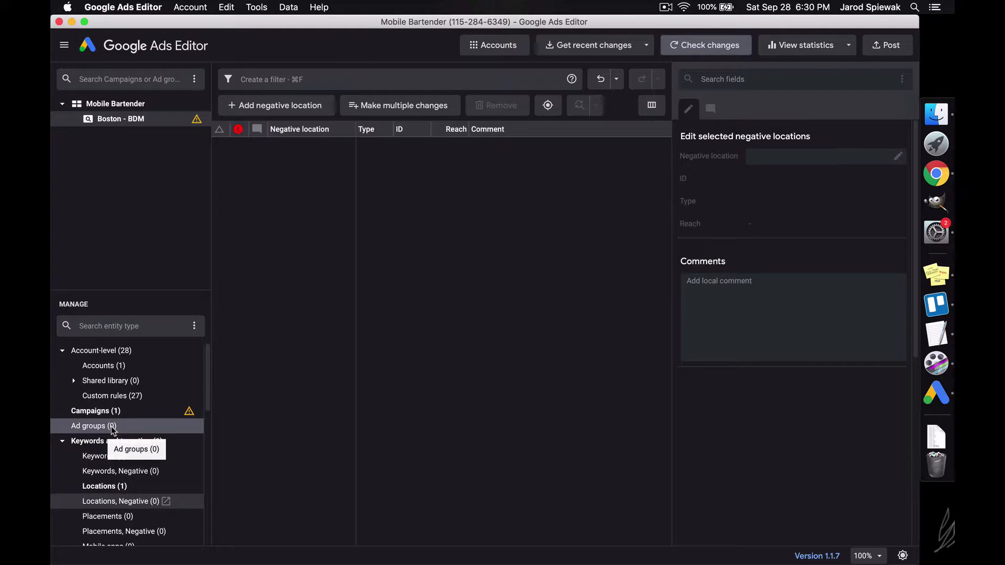
{"action": "left_click", "coordinate": [127, 428]}
{"action": "left_click", "coordinate": [287, 106]}
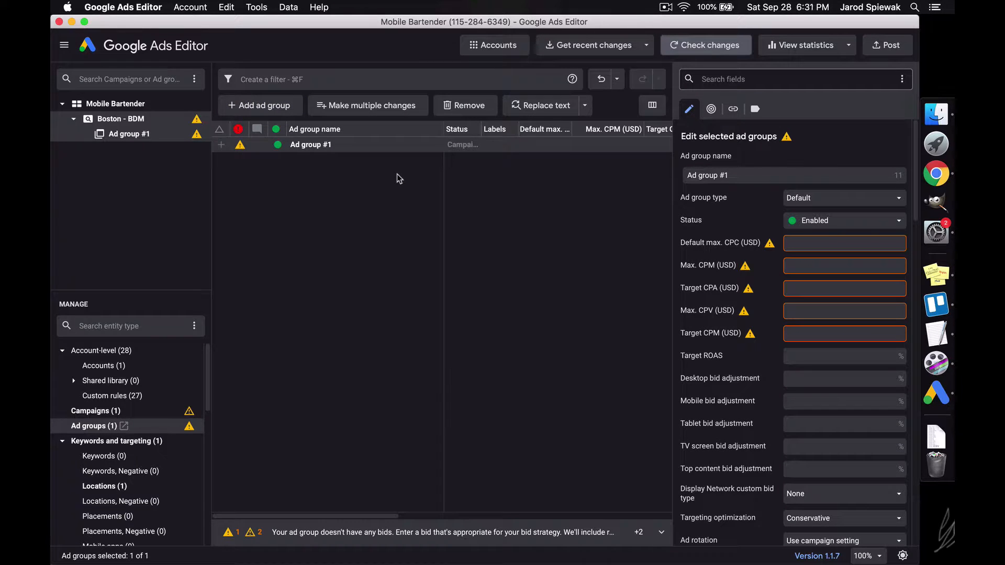
- Switch to the keywords document in TextEdit and copy its first entry, "Wedding bartender"
{"action": "left_click", "coordinate": [937, 335]}
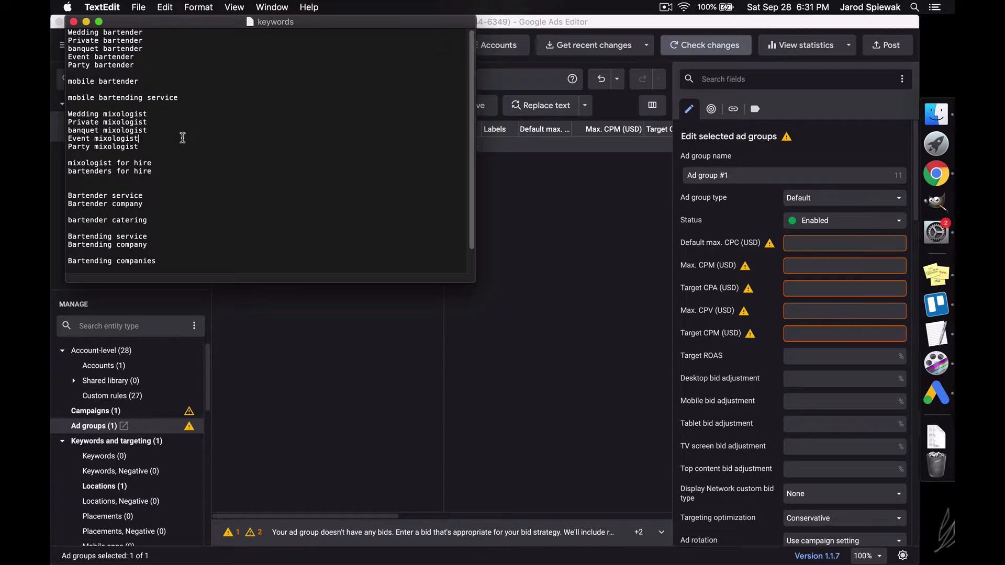
{"action": "left_click", "coordinate": [124, 90]}
{"action": "left_click_drag", "start_coordinate": [148, 35], "coordinate": [67, 33]}
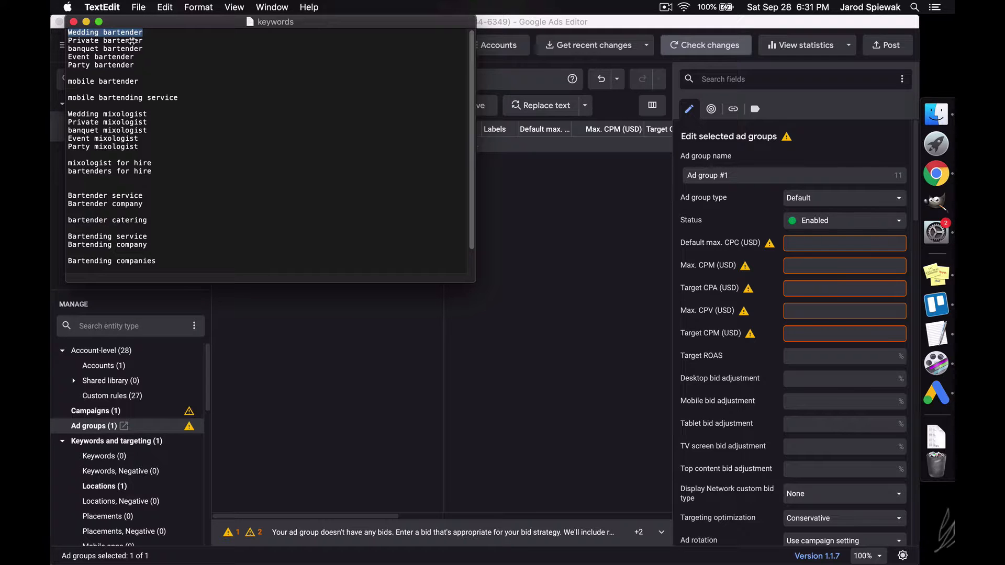
{"action": "key", "text": "super+c"}
- Return to Google Ads Editor and rename the new ad group as "Wedding bartender" using the copied text
{"action": "left_click", "coordinate": [580, 242]}
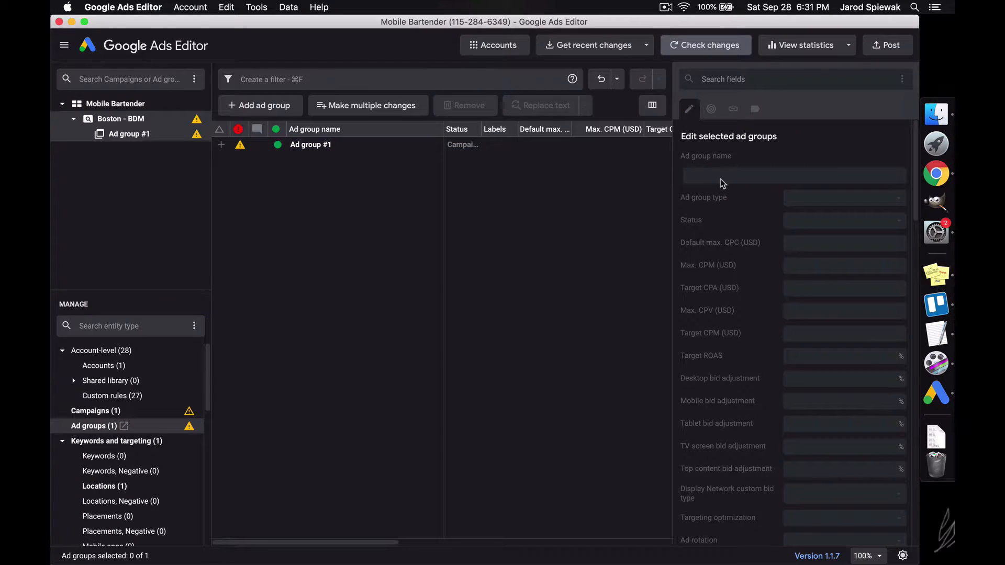
{"action": "left_click", "coordinate": [363, 149]}
{"action": "left_click", "coordinate": [696, 176]}
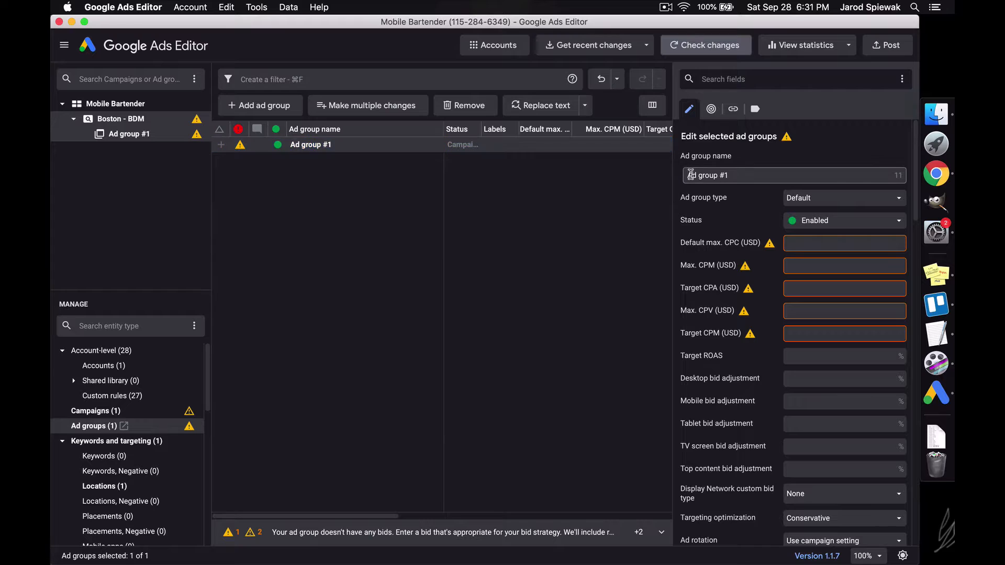
{"action": "key", "text": "super+a"}
{"action": "key", "text": "super+v"}
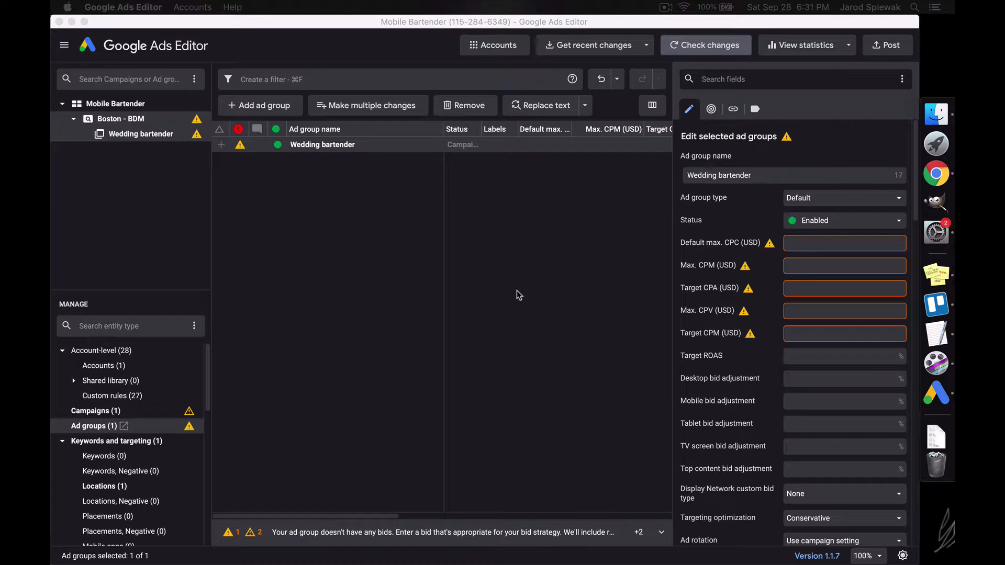
- Set the Wedding bartender ad group's default max. CPC to 3.50 USD
{"action": "left_click", "coordinate": [846, 244]}
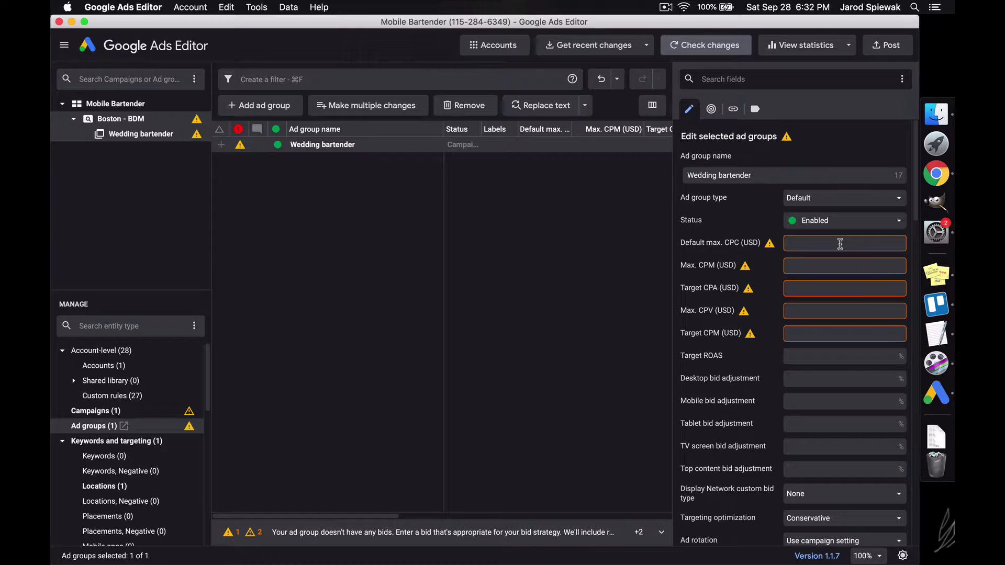
{"action": "left_click", "coordinate": [840, 243]}
{"action": "type", "text": "0"}
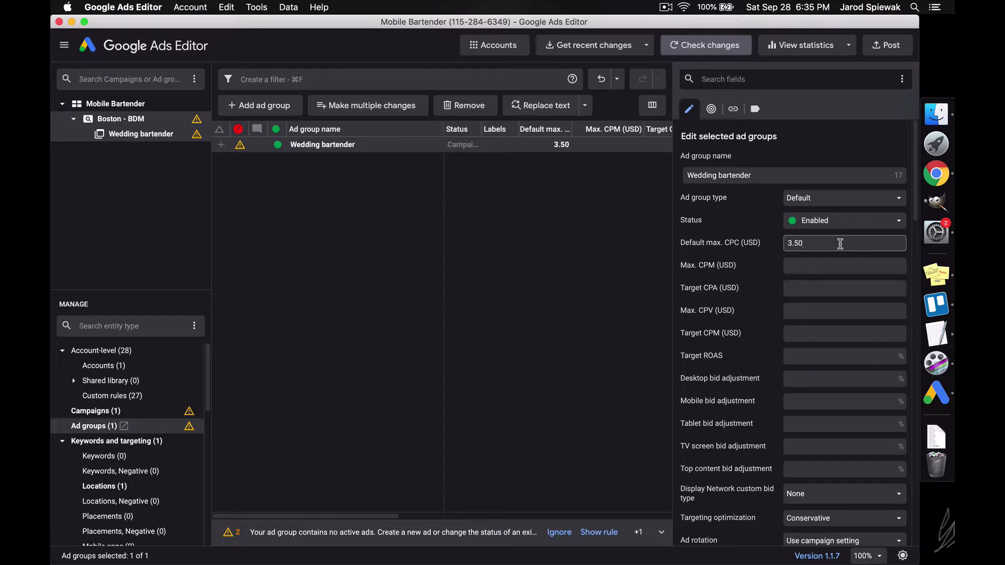
{"action": "left_click", "coordinate": [526, 253]}
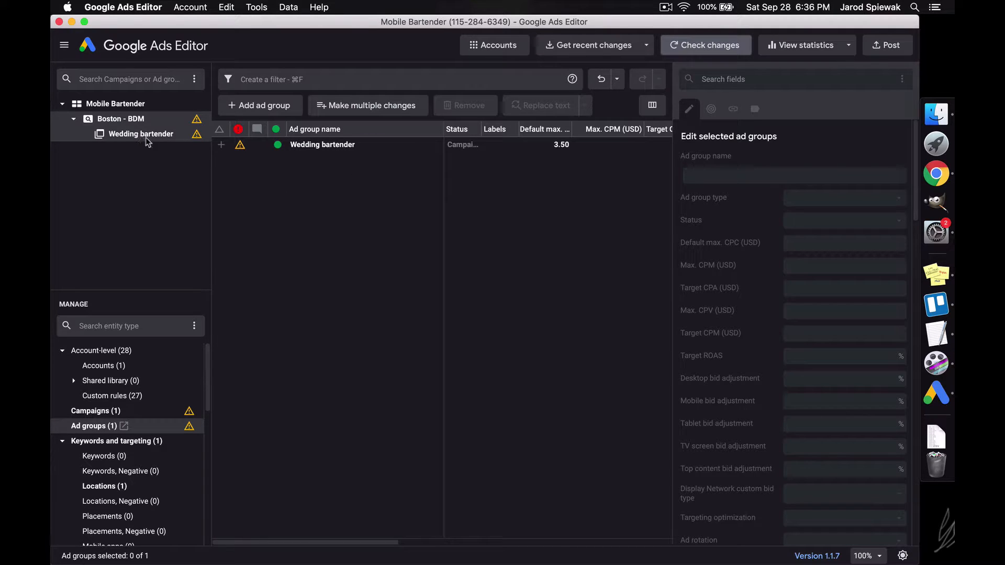
- Add three blank keywords to the Wedding bartender ad group
{"action": "left_click", "coordinate": [343, 146]}
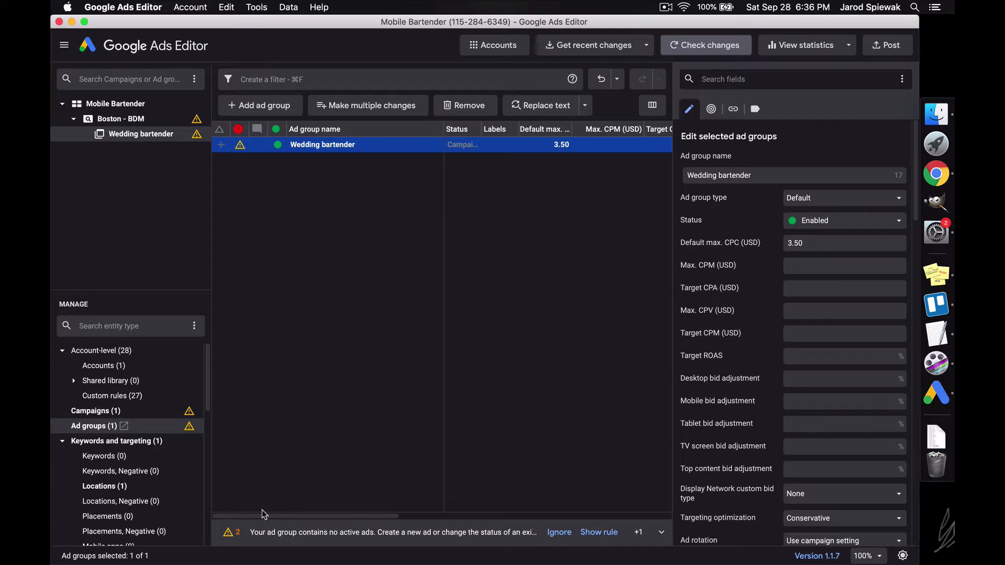
{"action": "left_click", "coordinate": [135, 455]}
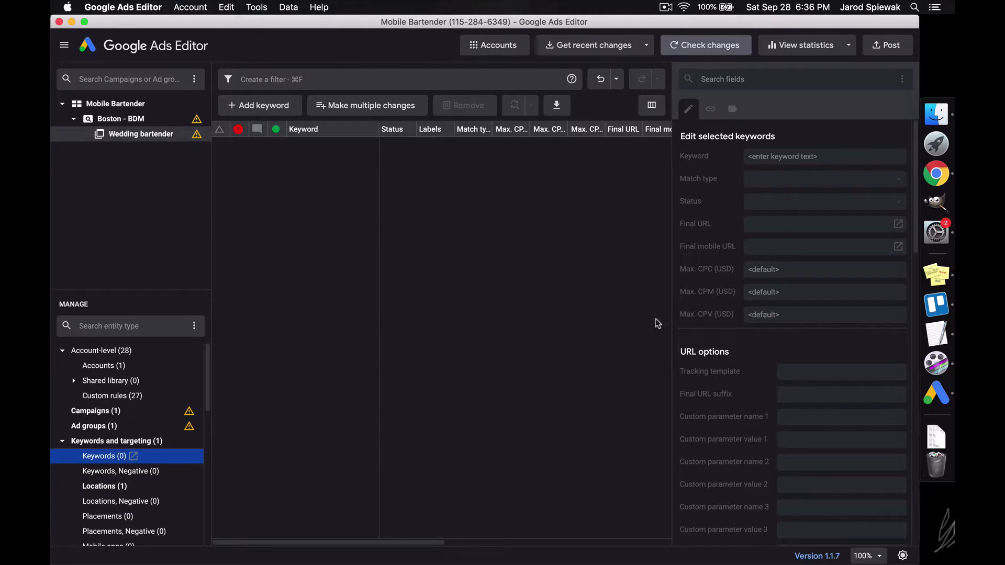
{"action": "left_click", "coordinate": [271, 108]}
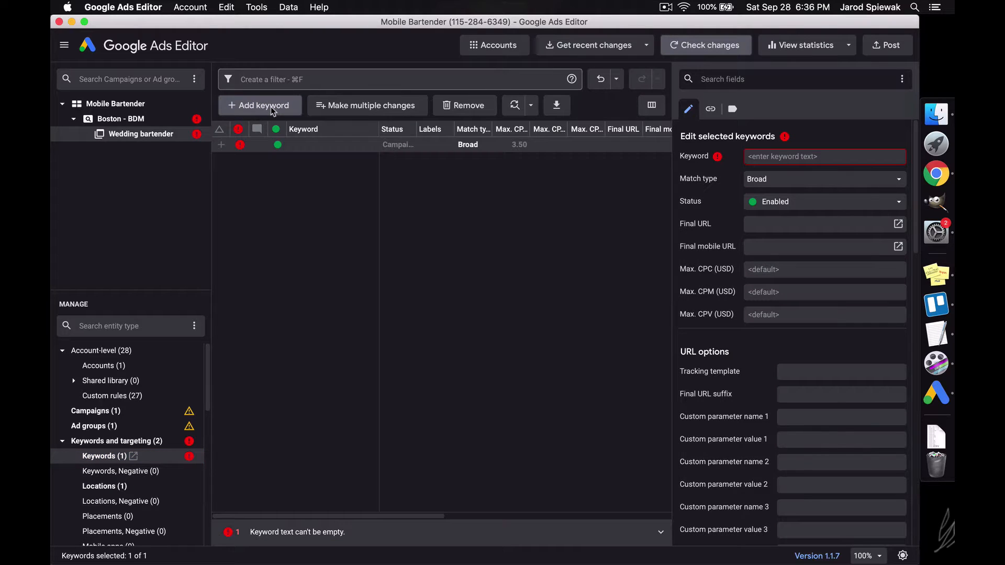
{"action": "left_click", "coordinate": [271, 105]}
{"action": "left_click", "coordinate": [271, 106]}
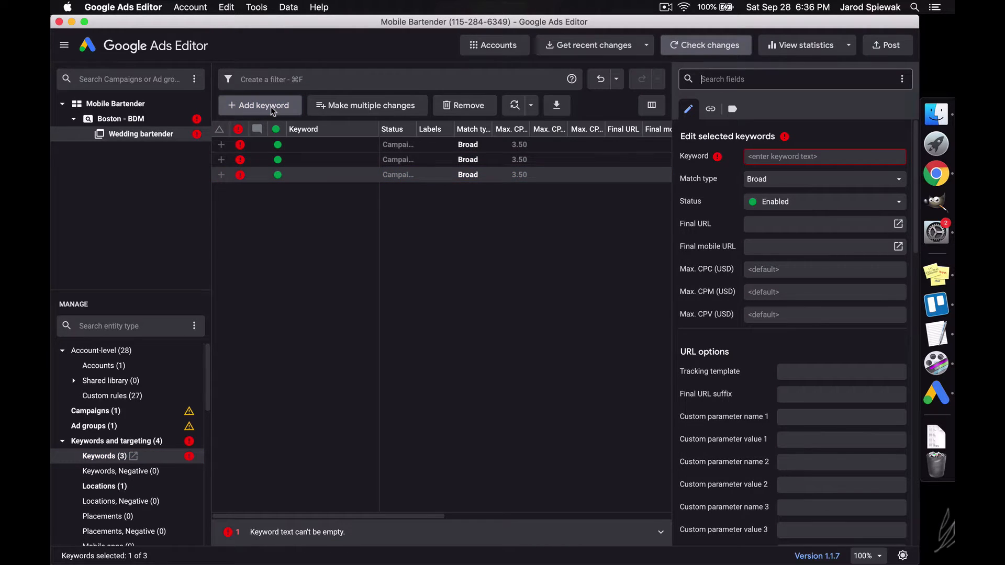
- Fill in the text of all three blank keywords with the copied "Wedding bartender"
{"action": "left_click", "coordinate": [364, 150]}
{"action": "left_click", "coordinate": [807, 155]}
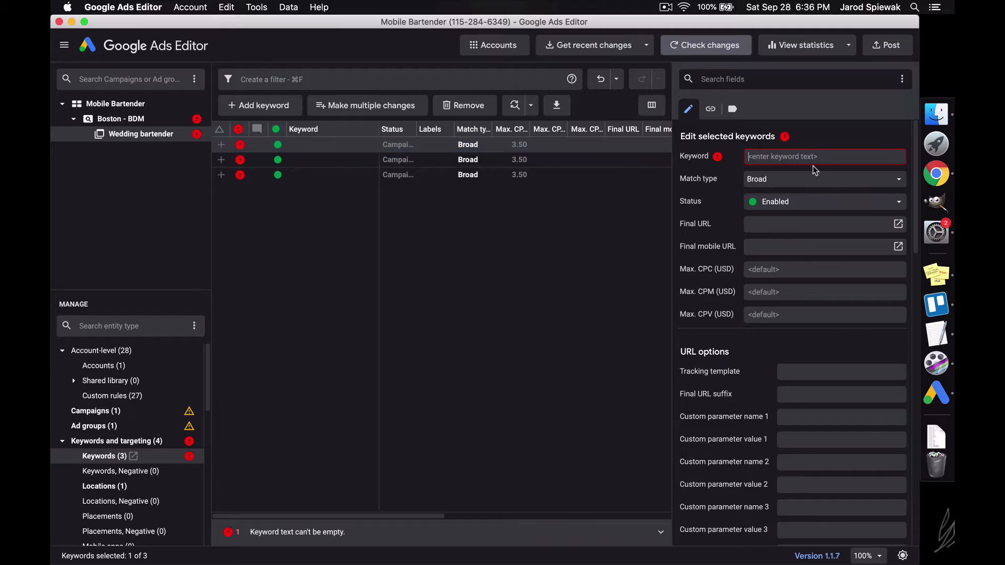
{"action": "key", "text": "super+v"}
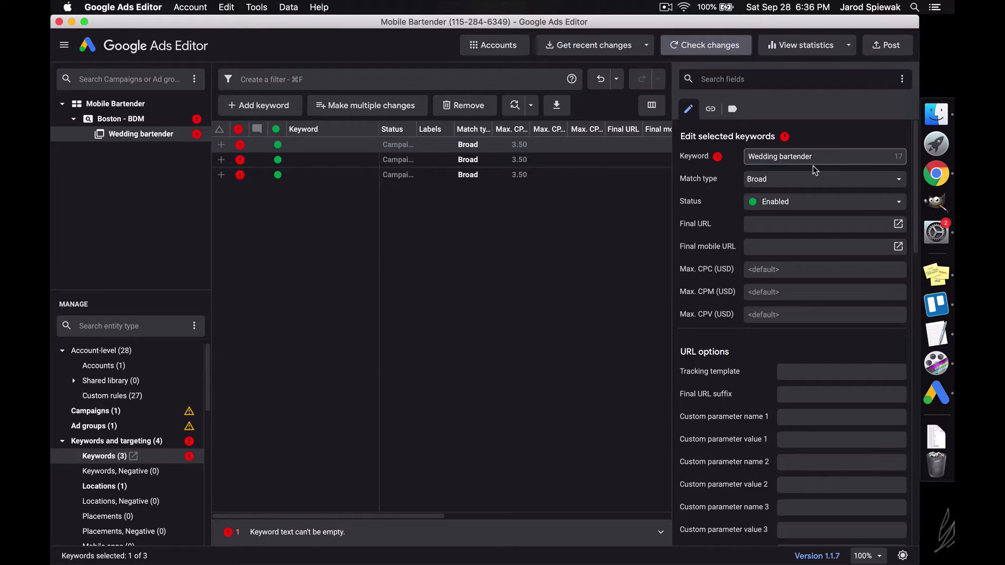
{"action": "left_click", "coordinate": [360, 159]}
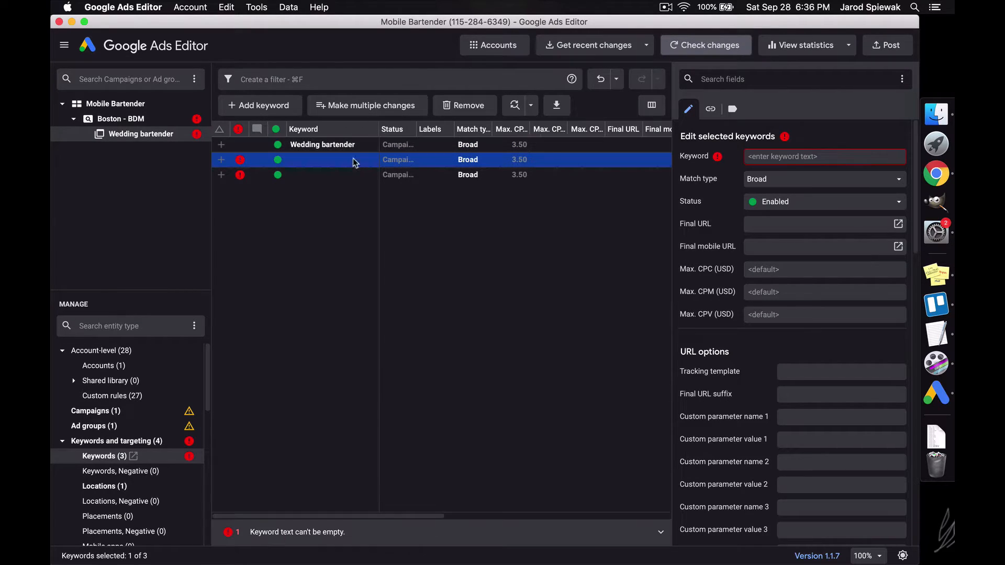
{"action": "left_click", "coordinate": [781, 152]}
{"action": "key", "text": "super+v"}
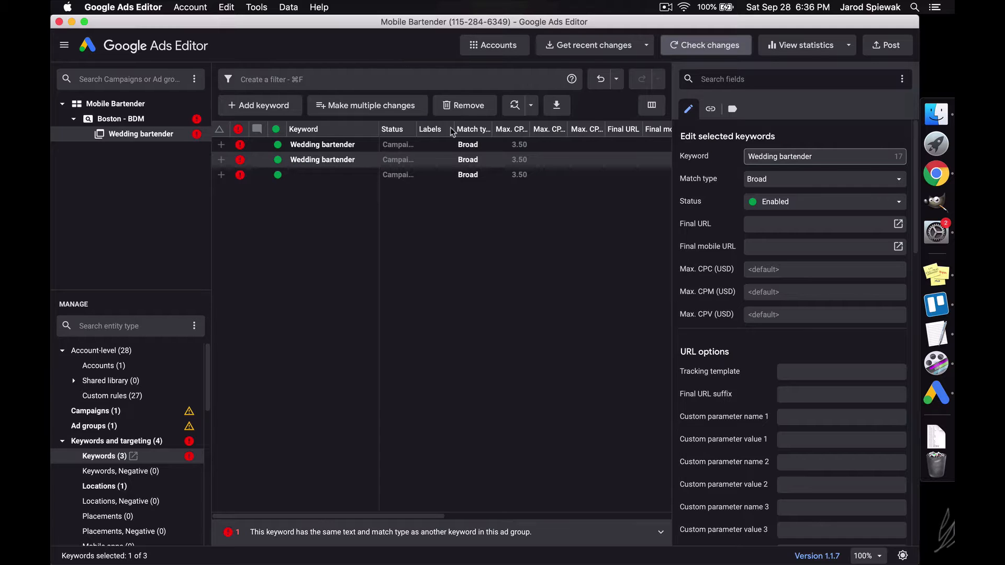
{"action": "left_click", "coordinate": [436, 175]}
{"action": "left_click", "coordinate": [824, 157]}
{"action": "key", "text": "super+v"}
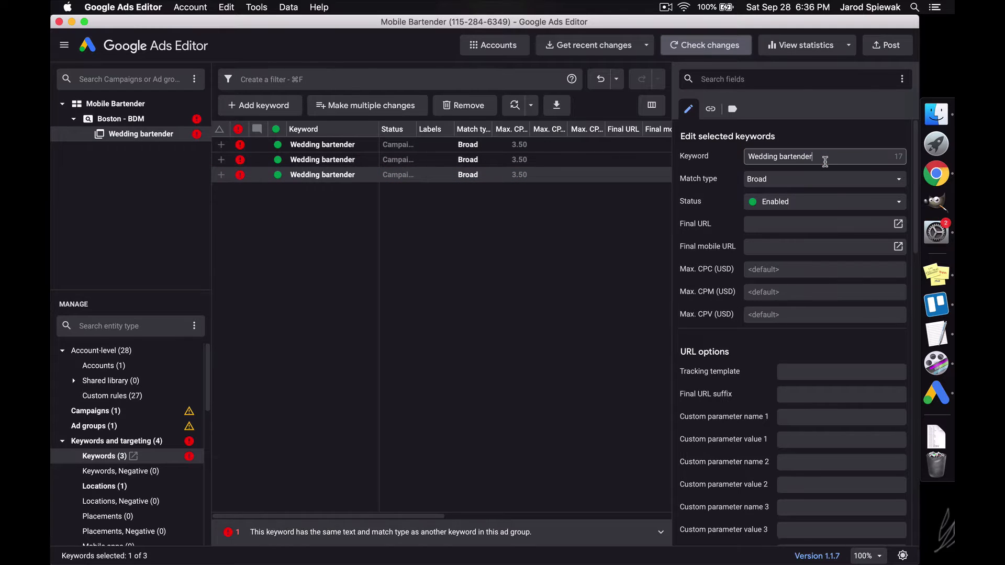
{"action": "left_click", "coordinate": [451, 216]}
- Set the match type of the first Wedding bartender keyword to Phrase and of the second to Exact
{"action": "left_click", "coordinate": [451, 147]}
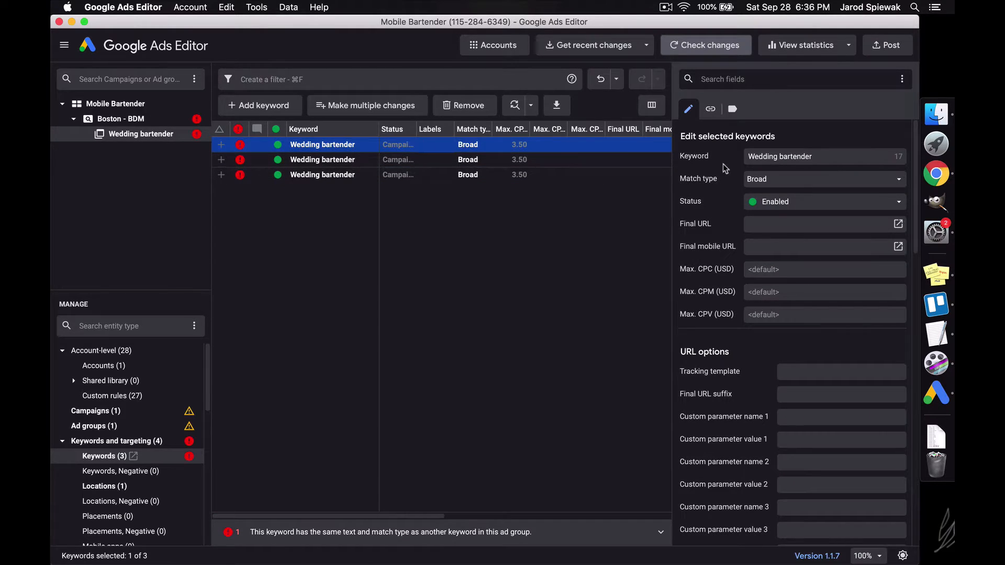
{"action": "left_click", "coordinate": [779, 179]}
{"action": "left_click", "coordinate": [778, 195]}
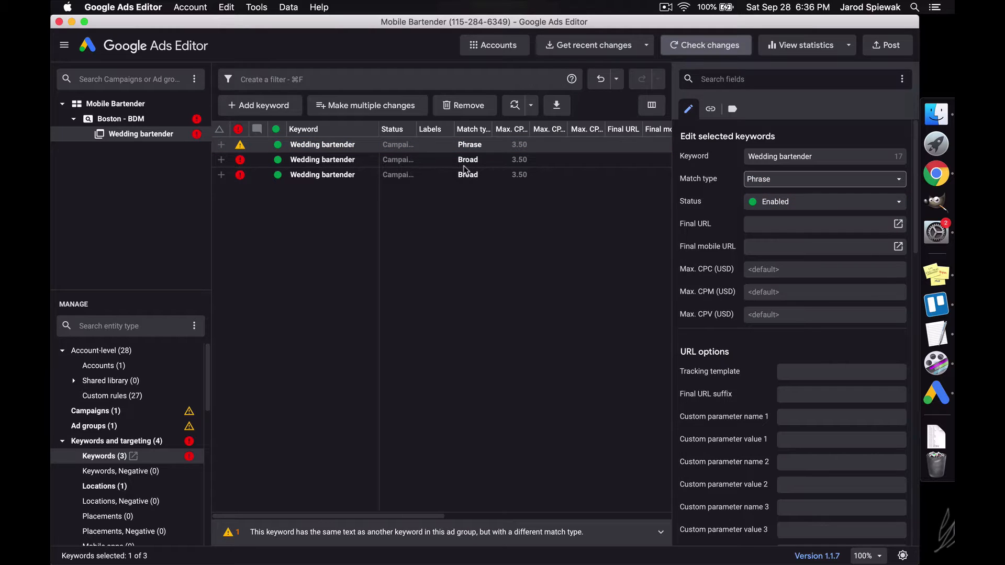
{"action": "left_click", "coordinate": [448, 161]}
{"action": "left_click", "coordinate": [779, 180]}
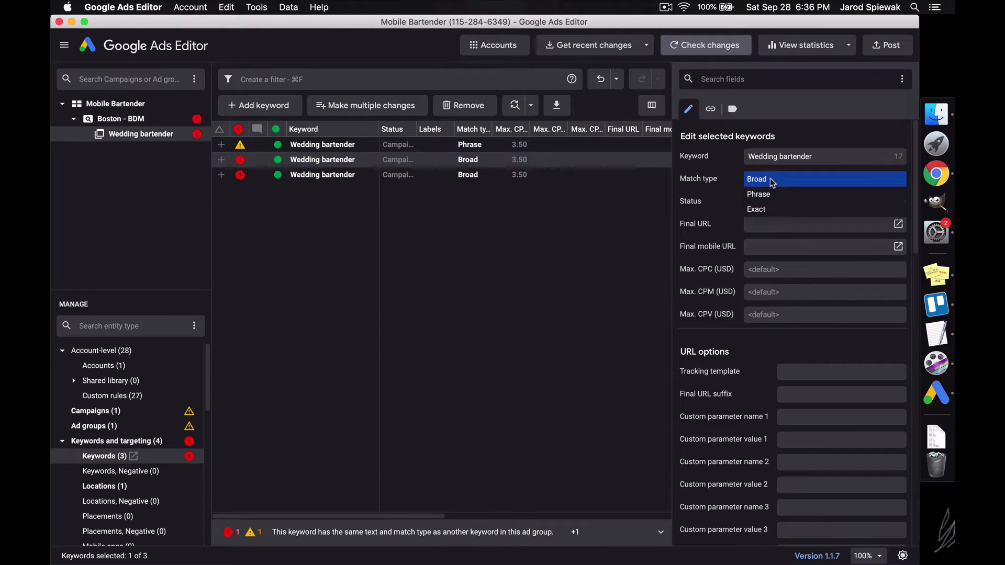
{"action": "left_click", "coordinate": [782, 210]}
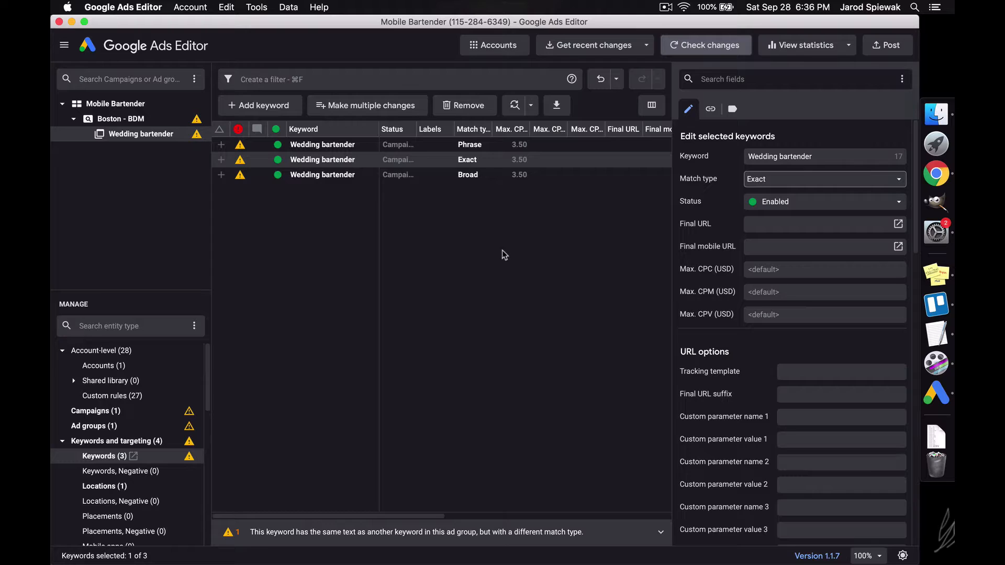
- Change the text of the Broad match keyword in the Wedding bartender ad group to "+Wedding +bartender"
{"action": "left_click", "coordinate": [429, 177]}
{"action": "left_click", "coordinate": [780, 157]}
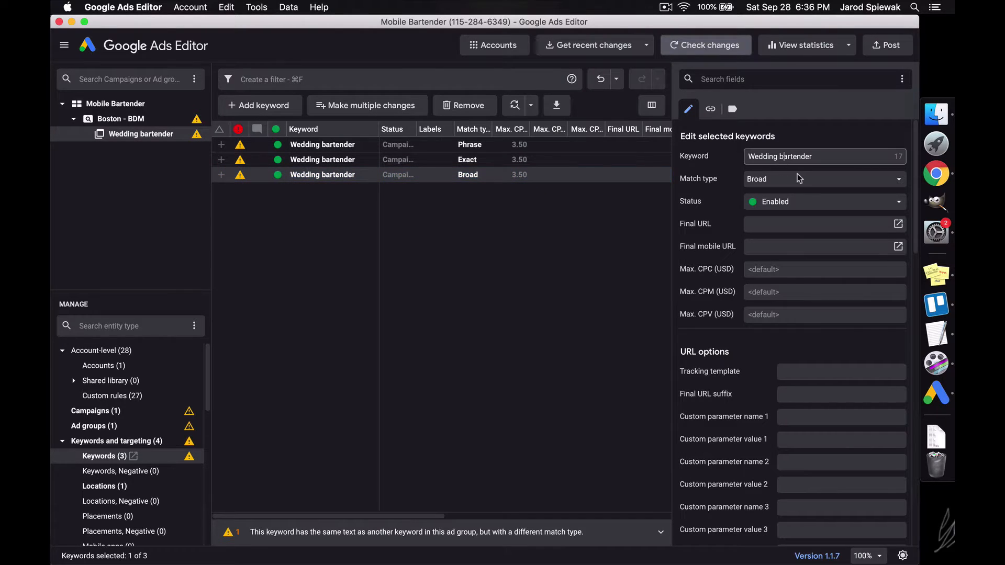
{"action": "type", "text": "+"}
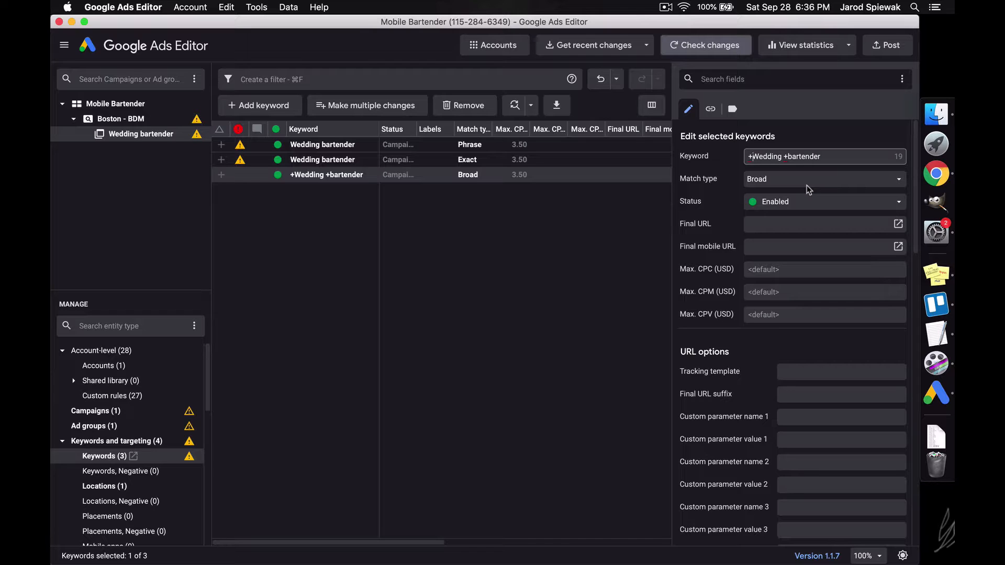
{"action": "left_click", "coordinate": [646, 208]}
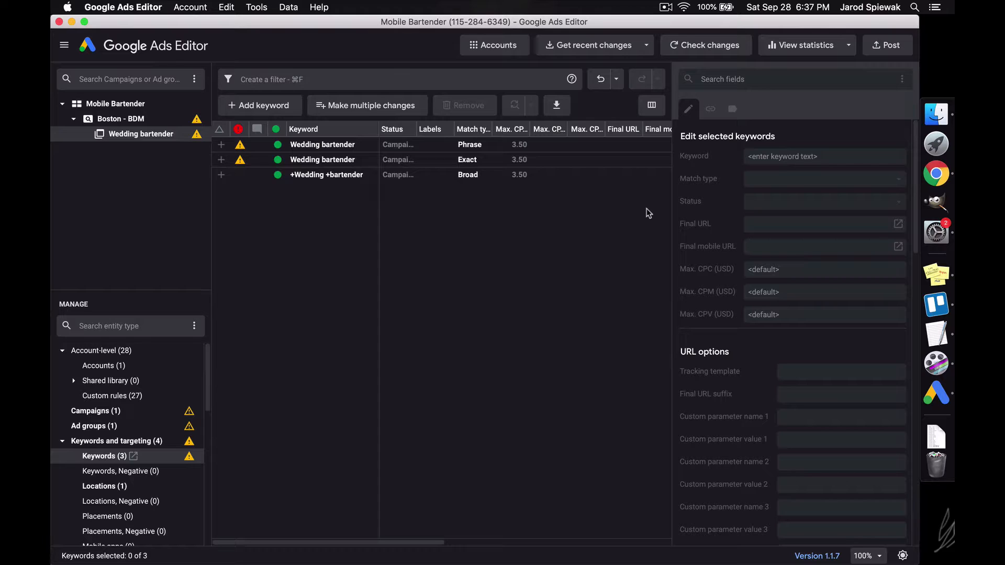
- Compare the text and match types of the Phrase, Exact and Broad keywords in the Wedding bartender ad group
{"action": "left_click", "coordinate": [485, 178]}
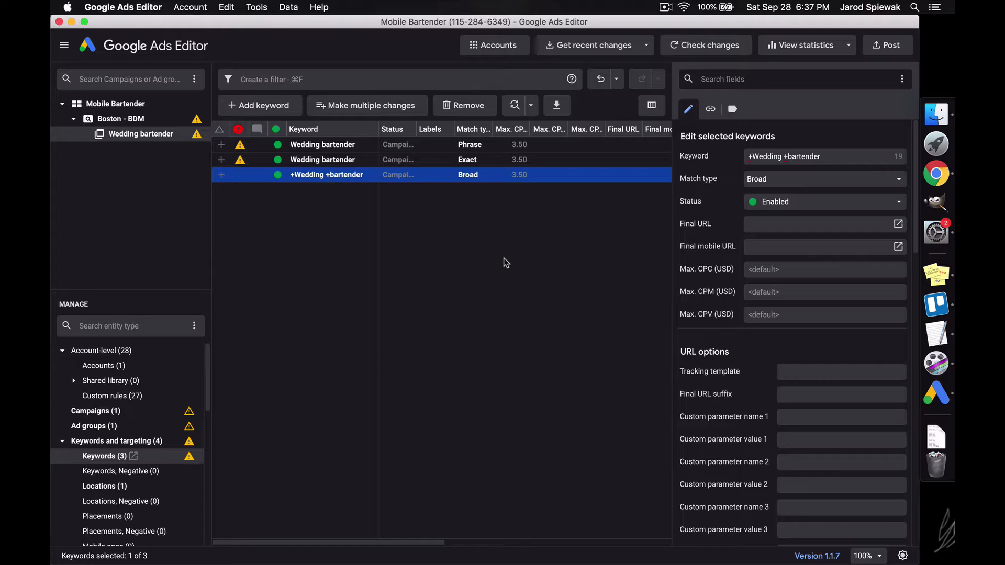
{"action": "left_click", "coordinate": [504, 259]}
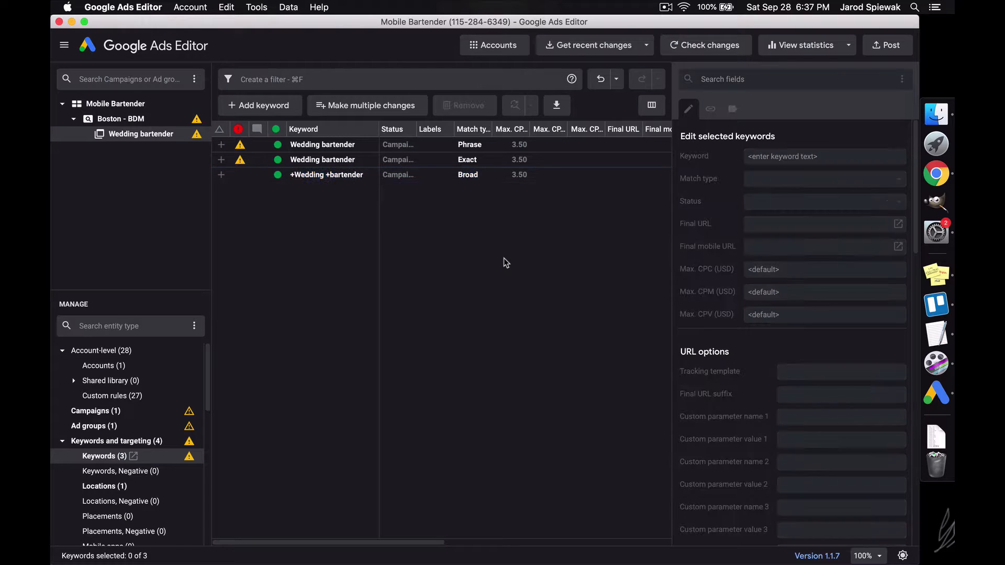
{"action": "left_click", "coordinate": [442, 164]}
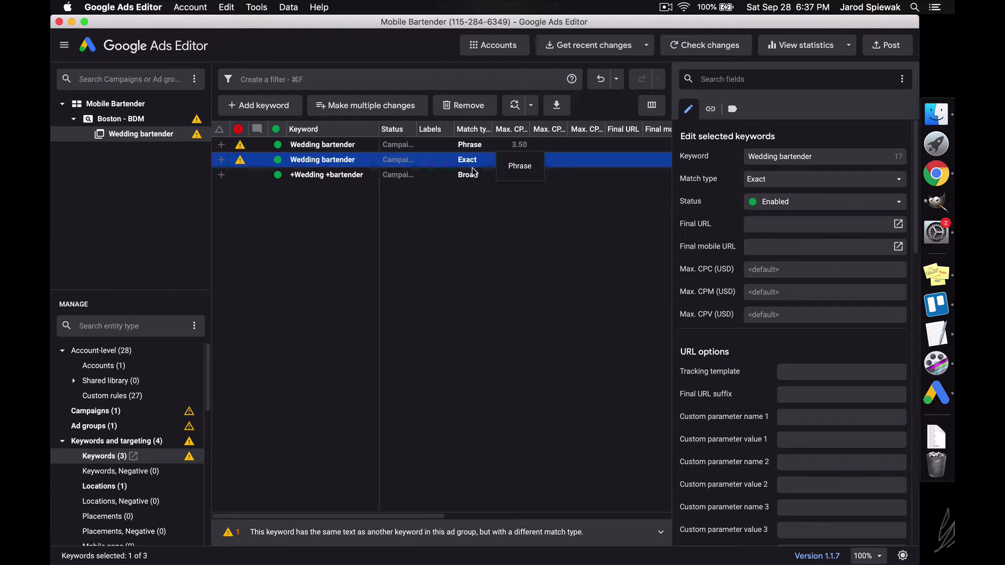
{"action": "left_click", "coordinate": [458, 179]}
{"action": "left_click", "coordinate": [527, 252]}
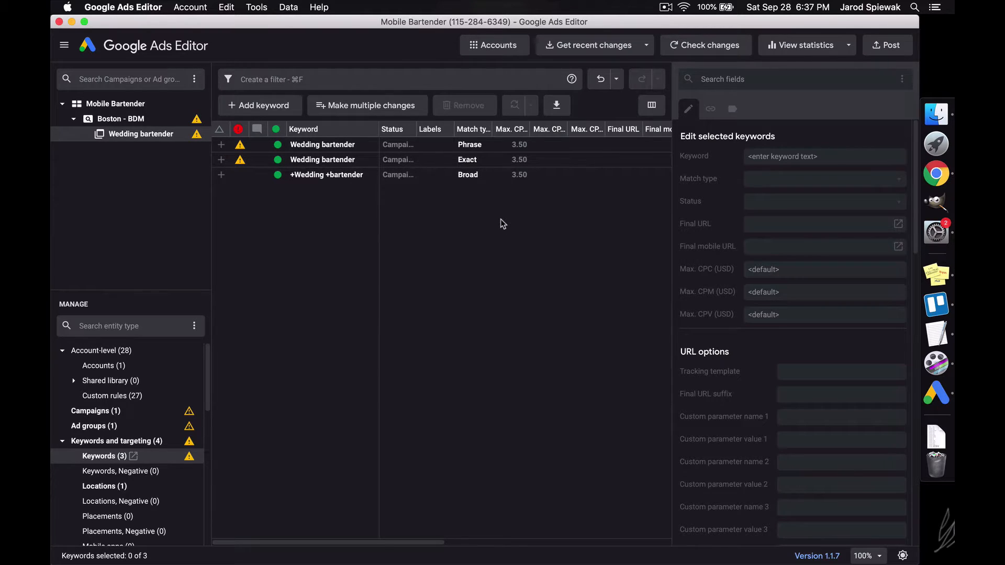
{"action": "left_click", "coordinate": [494, 202]}
{"action": "left_click", "coordinate": [490, 177]}
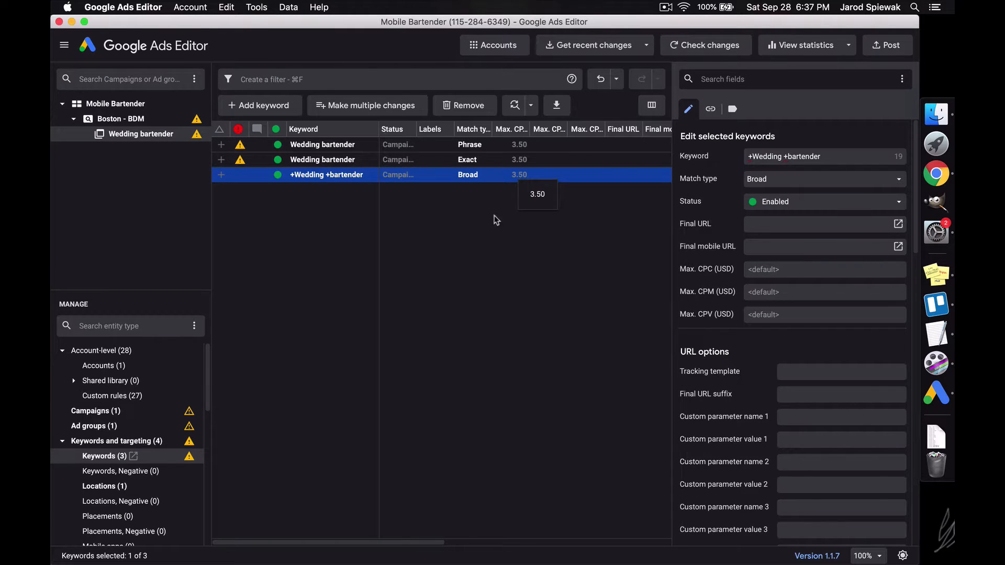
{"action": "left_click", "coordinate": [463, 259]}
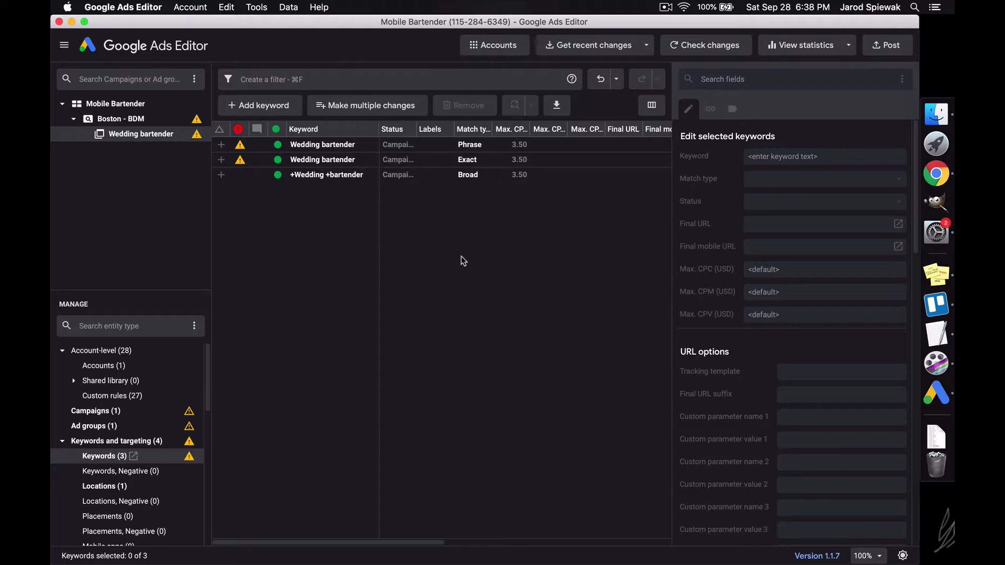
{"action": "left_click", "coordinate": [469, 178]}
{"action": "left_click", "coordinate": [489, 243]}
{"action": "left_click", "coordinate": [438, 149]}
{"action": "left_click", "coordinate": [513, 302]}
{"action": "left_click", "coordinate": [425, 168]}
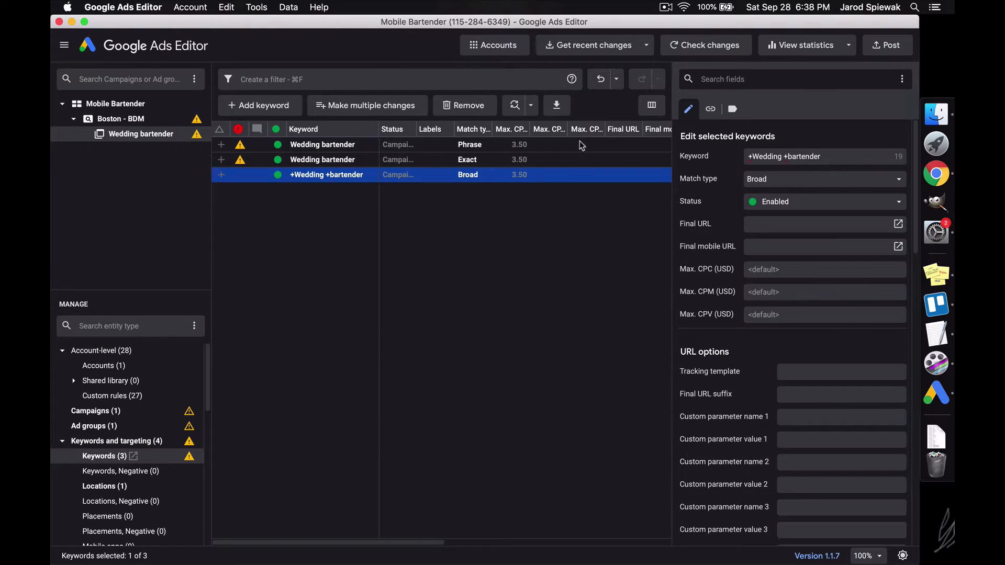
{"action": "left_click", "coordinate": [762, 155]}
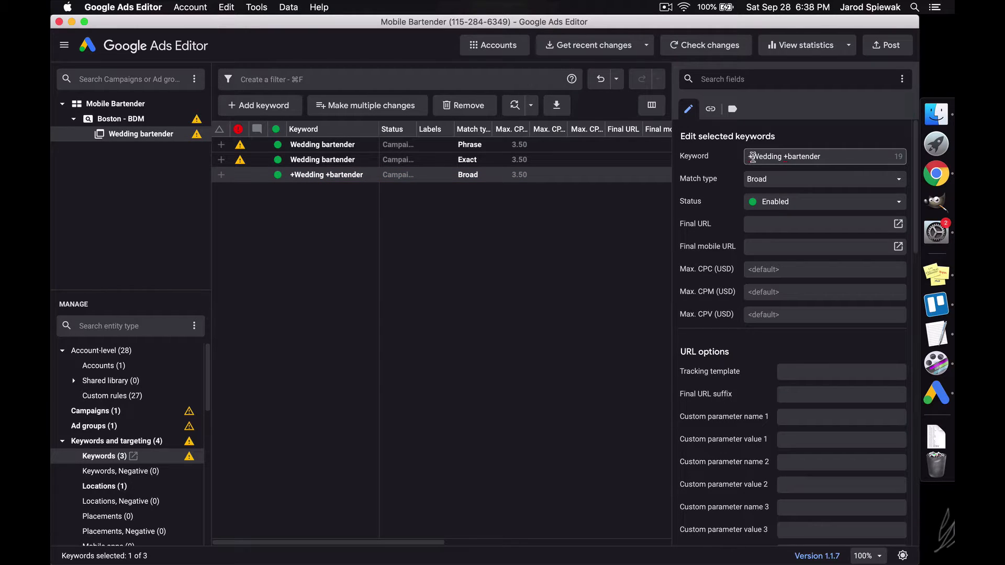
{"action": "left_click_drag", "start_coordinate": [752, 157], "coordinate": [746, 157]}
{"action": "left_click", "coordinate": [636, 298]}
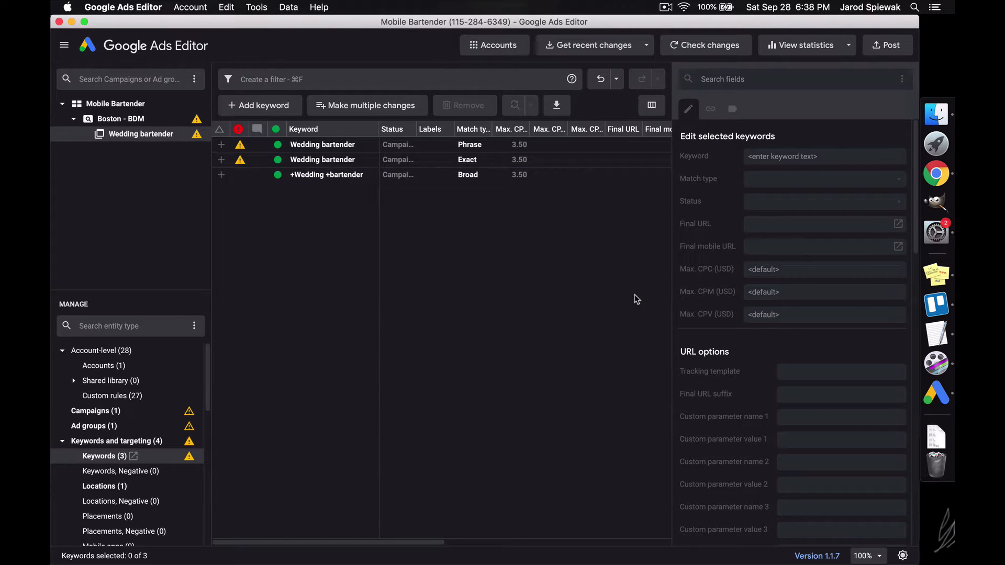
{"action": "left_click", "coordinate": [328, 179]}
{"action": "left_click", "coordinate": [501, 294]}
- Add a blank expanded text ad to the Wedding bartender ad group
{"action": "left_click", "coordinate": [62, 442]}
{"action": "left_click", "coordinate": [63, 456]}
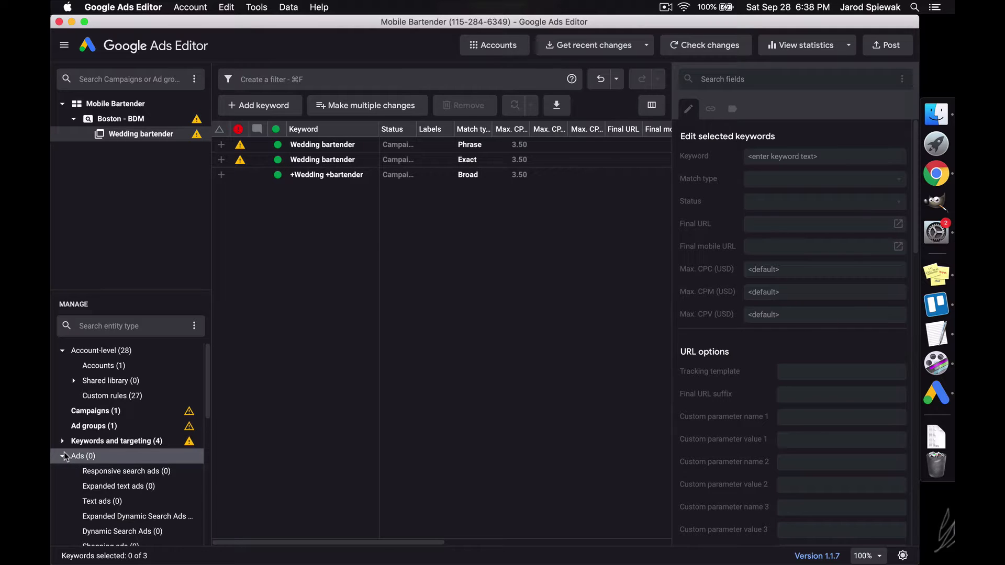
{"action": "scroll", "coordinate": [125, 431], "scroll_direction": "down", "scroll_amount": 3}
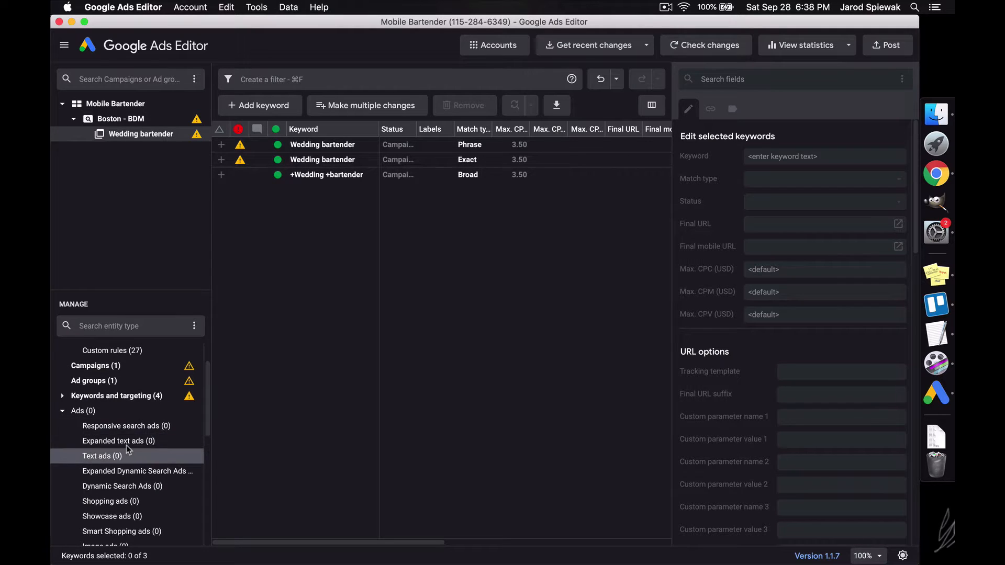
{"action": "left_click", "coordinate": [130, 444]}
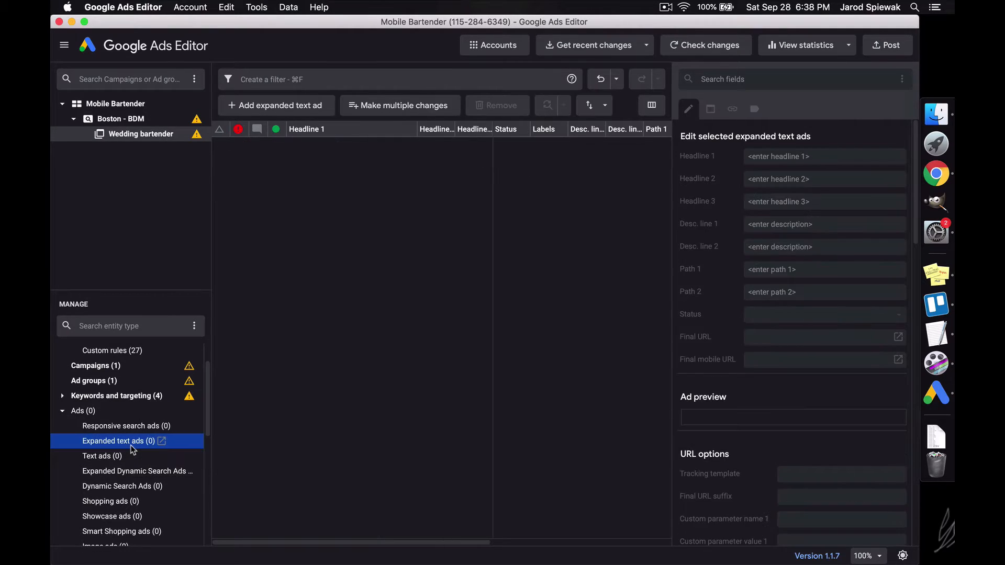
{"action": "left_click", "coordinate": [454, 344]}
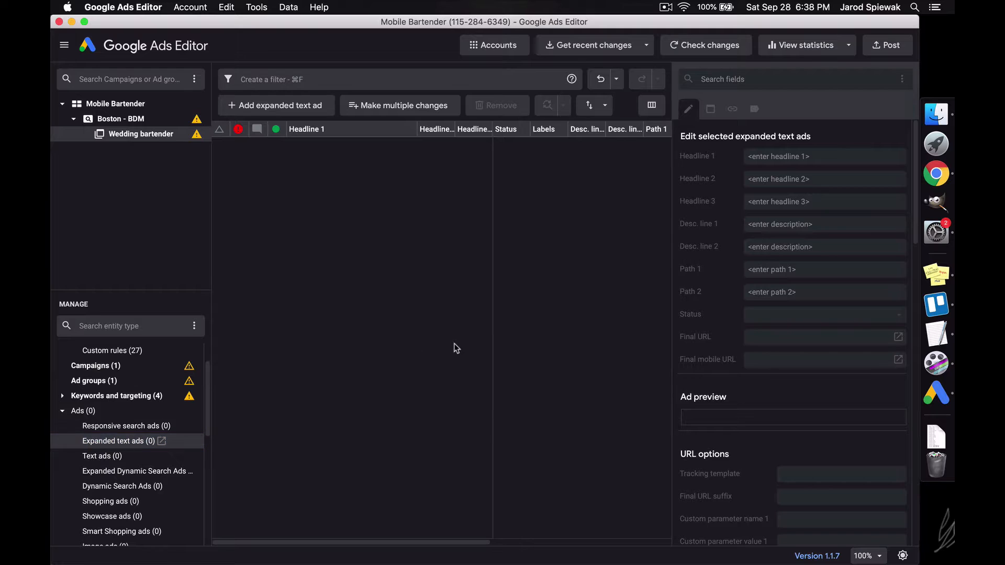
{"action": "left_click", "coordinate": [303, 110]}
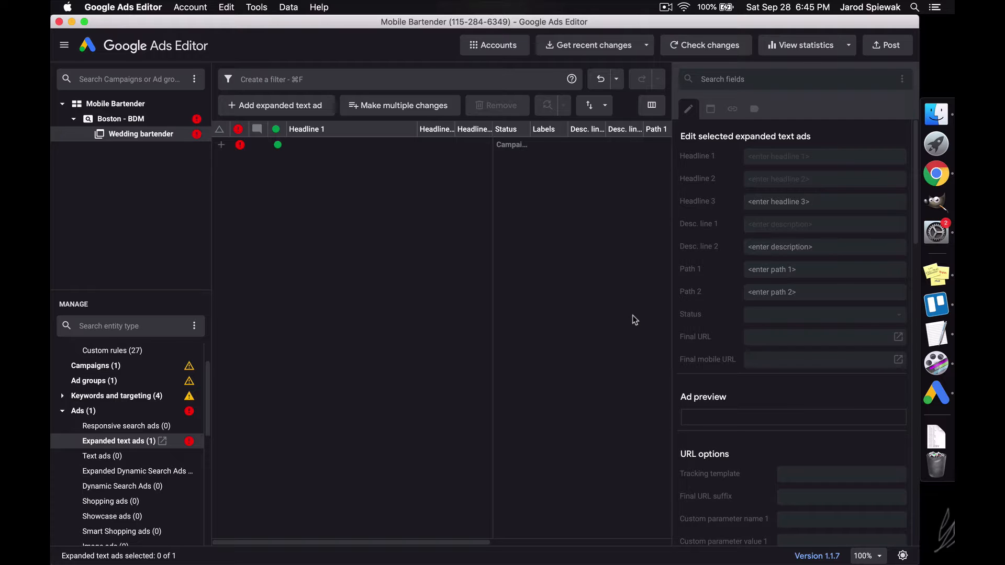
- Enter "Wedding Bartender For Hire" as Headline 1 of the new expanded text ad
{"action": "left_click", "coordinate": [363, 150]}
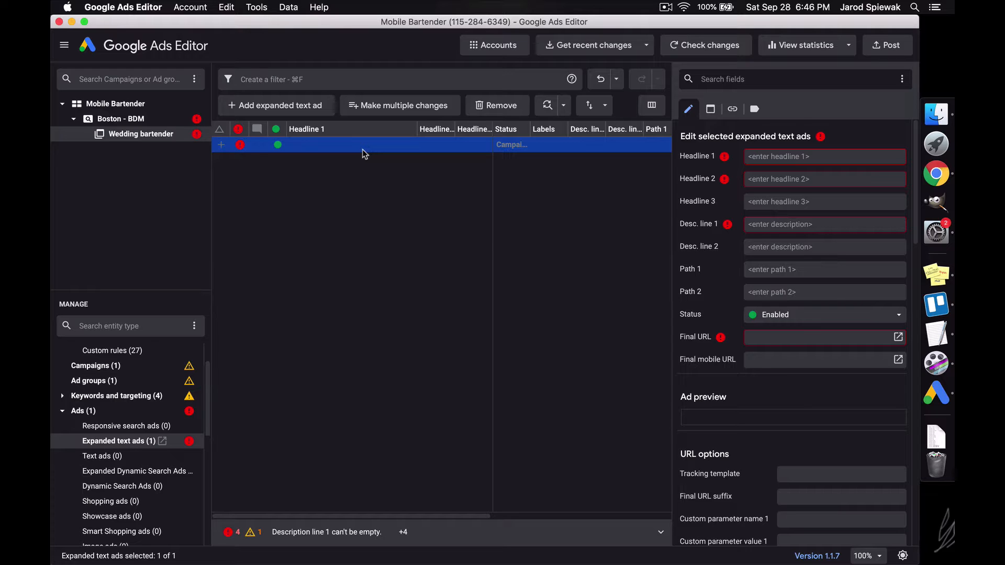
{"action": "left_click", "coordinate": [804, 160]}
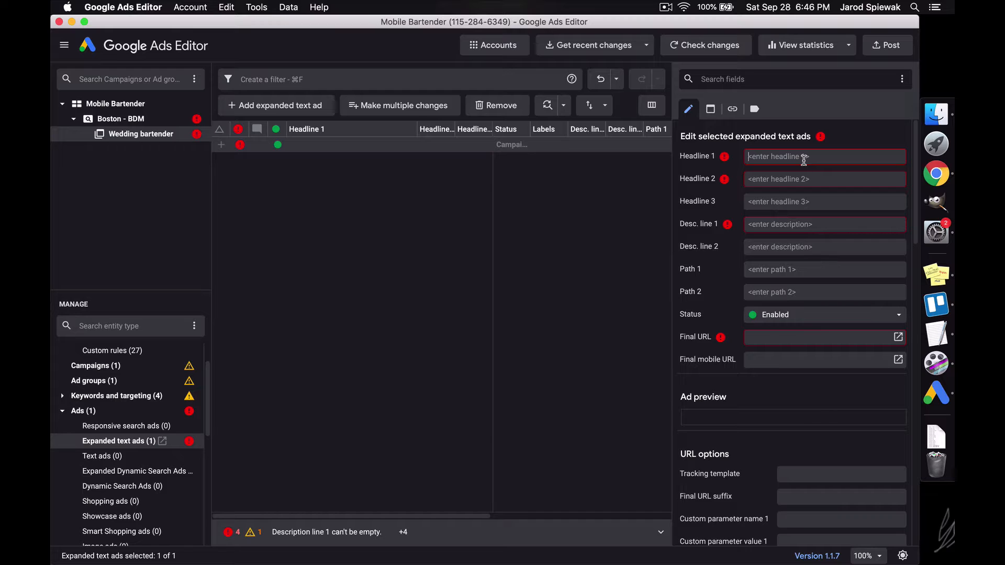
{"action": "type", "text": "Wedding bartender"}
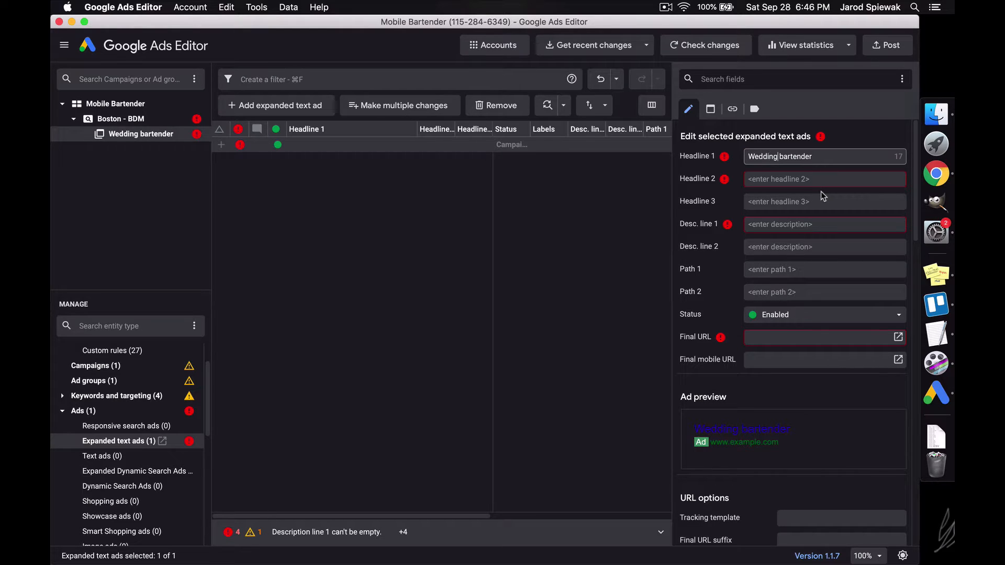
{"action": "key", "text": "alt+Left"}
{"action": "key", "text": "Delete"}
{"action": "type", "text": "B"}
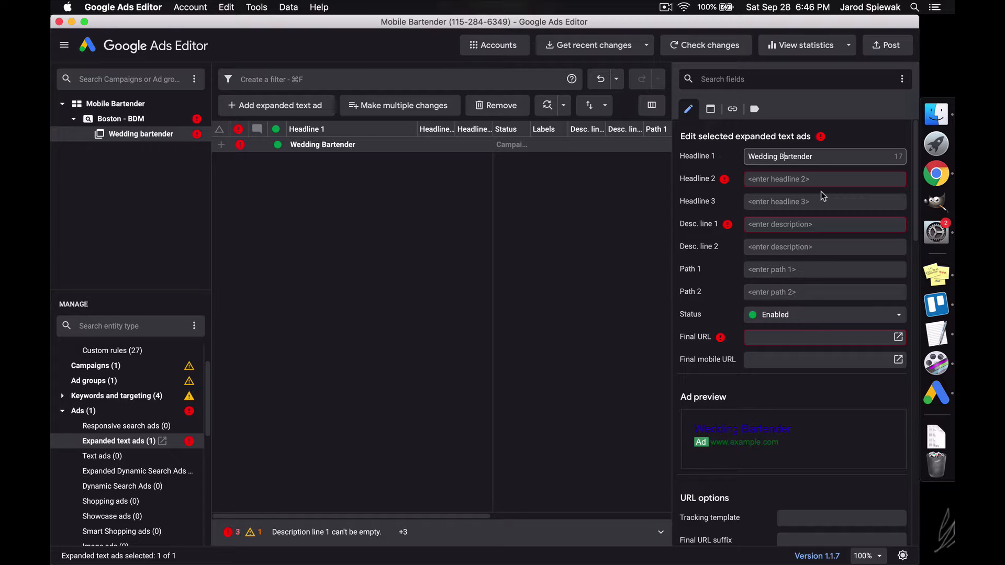
{"action": "left_click", "coordinate": [832, 156]}
{"action": "type", "text": "For Hire"}
{"action": "key", "text": "Tab"}
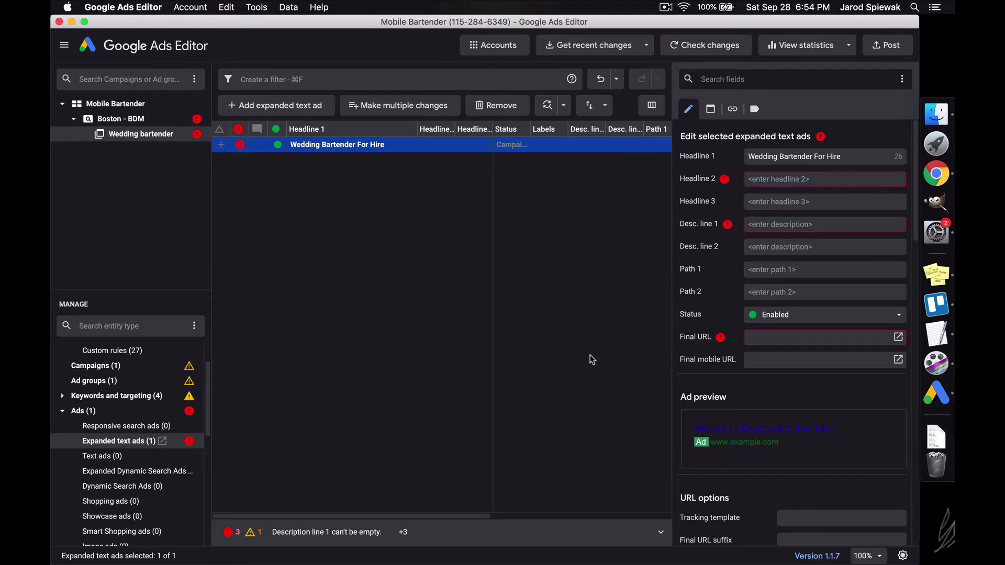
- Switch to the untitled TextEdit note and review the headline ideas for the ad
{"action": "left_click", "coordinate": [594, 359]}
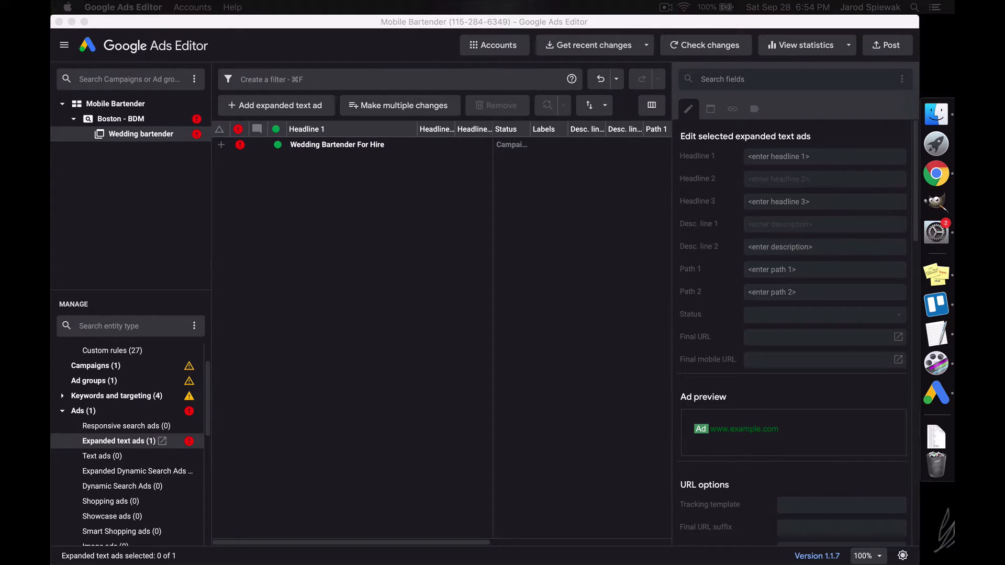
{"action": "left_click", "coordinate": [423, 149]}
{"action": "left_click", "coordinate": [423, 148]}
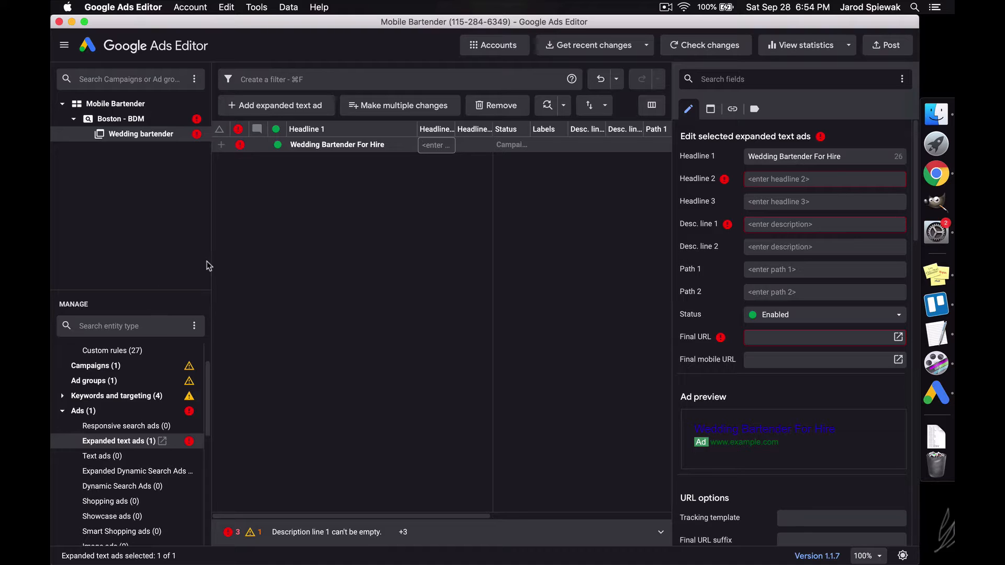
{"action": "key", "text": "super+Tab"}
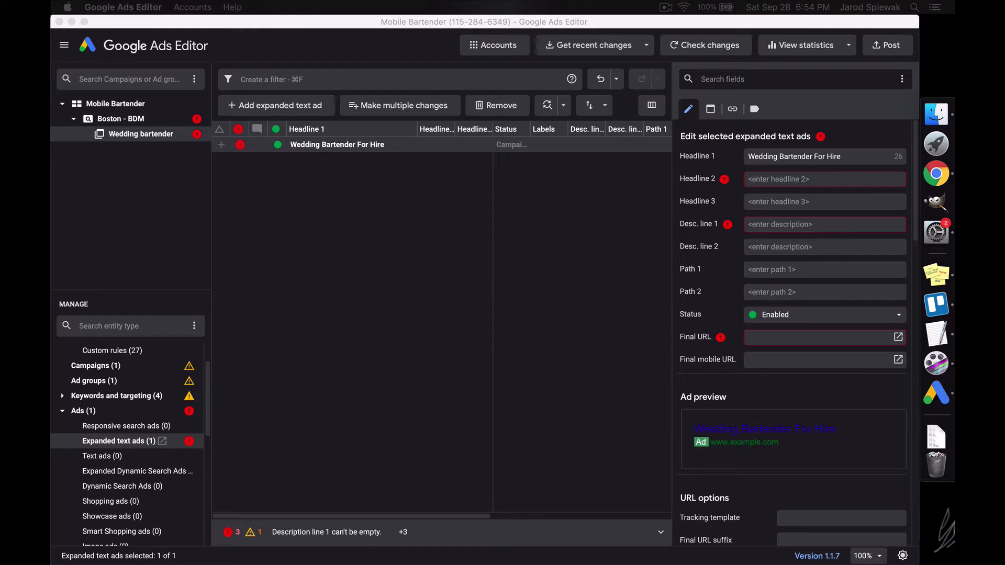
{"action": "left_click_drag", "start_coordinate": [253, 217], "coordinate": [474, 49]}
{"action": "left_click", "coordinate": [282, 64]}
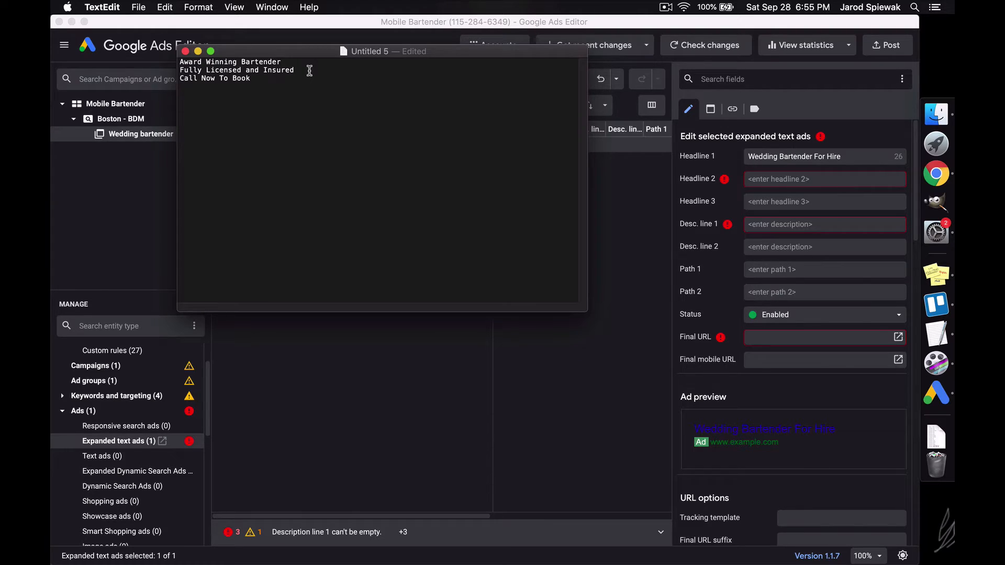
{"action": "triple_click", "coordinate": [246, 62]}
{"action": "triple_click", "coordinate": [269, 79]}
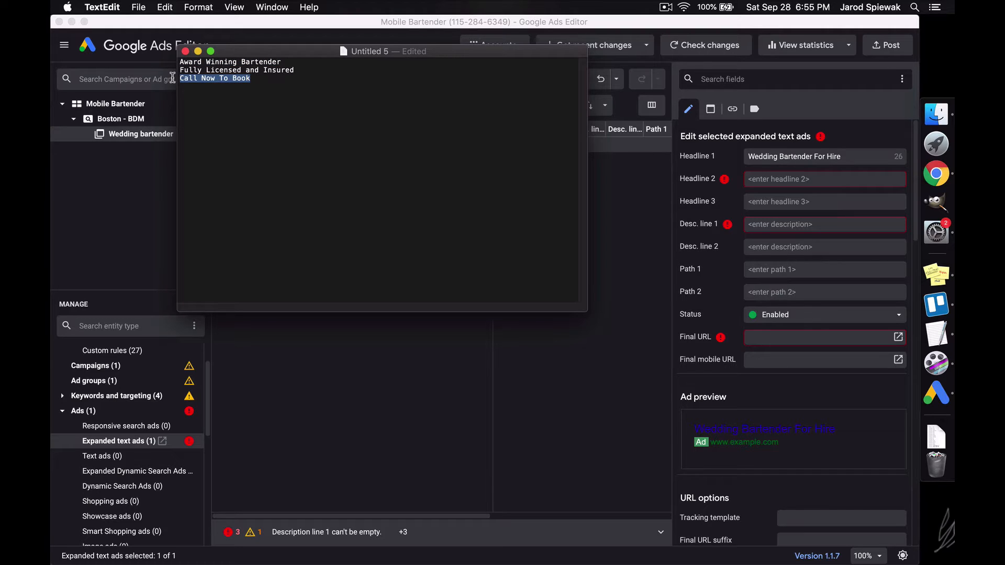
{"action": "left_click", "coordinate": [258, 96]}
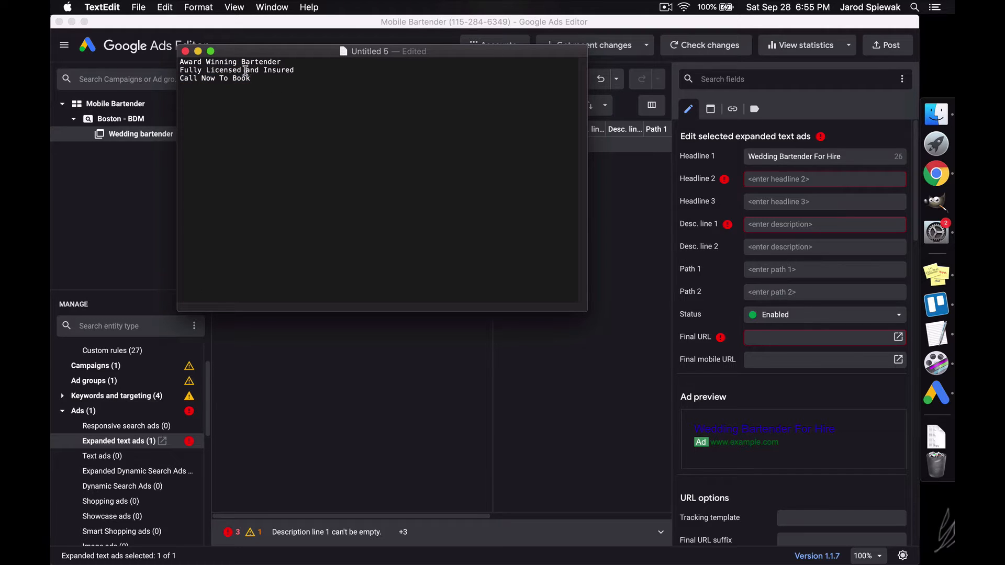
- Remove the "Fully Licensed and Insured" line from the note and copy the text "Award Winning Bartender"
{"action": "triple_click", "coordinate": [246, 71]}
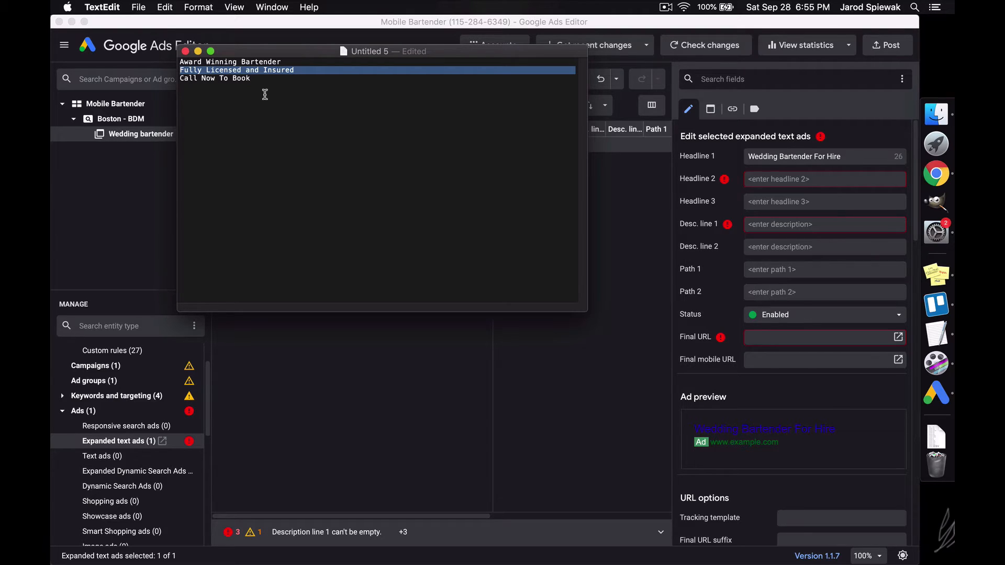
{"action": "key", "text": "super+x"}
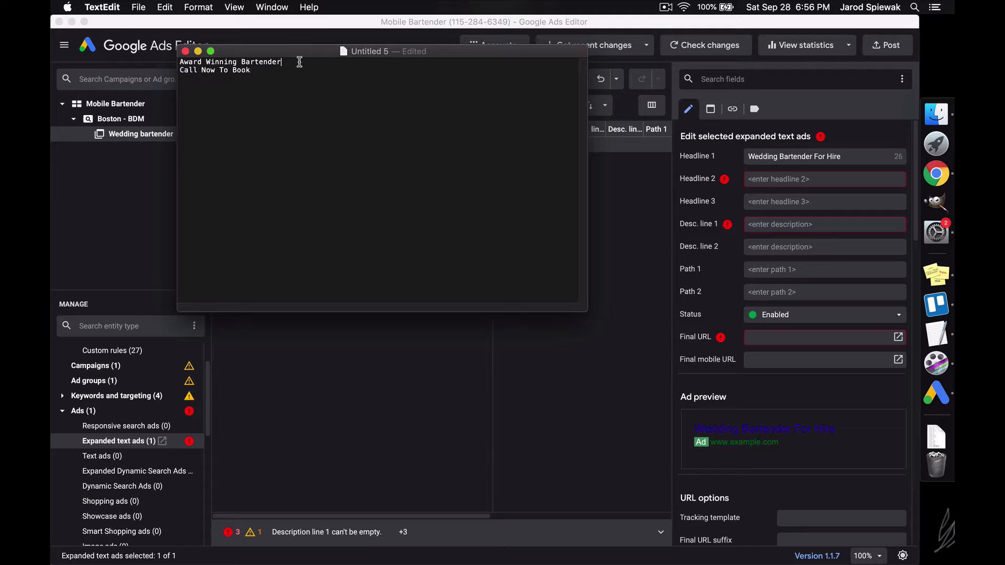
{"action": "left_click_drag", "start_coordinate": [292, 63], "coordinate": [179, 63]}
{"action": "key", "text": "super+c"}
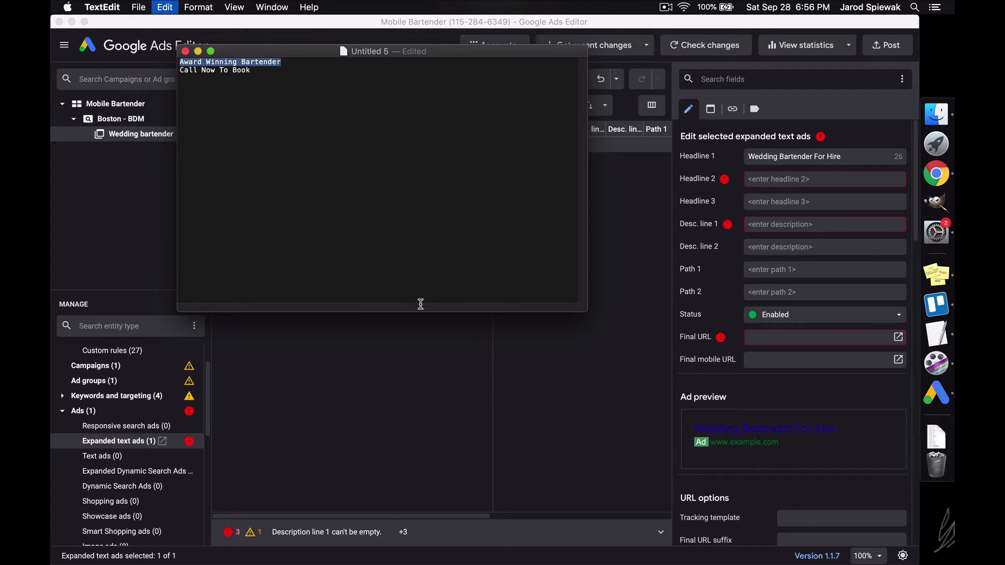
- Switch back to Google Ads Editor and fill in the ad's Headline 2 with the copied "Award Winning Bartender"
{"action": "left_click", "coordinate": [392, 356]}
{"action": "left_click", "coordinate": [394, 146]}
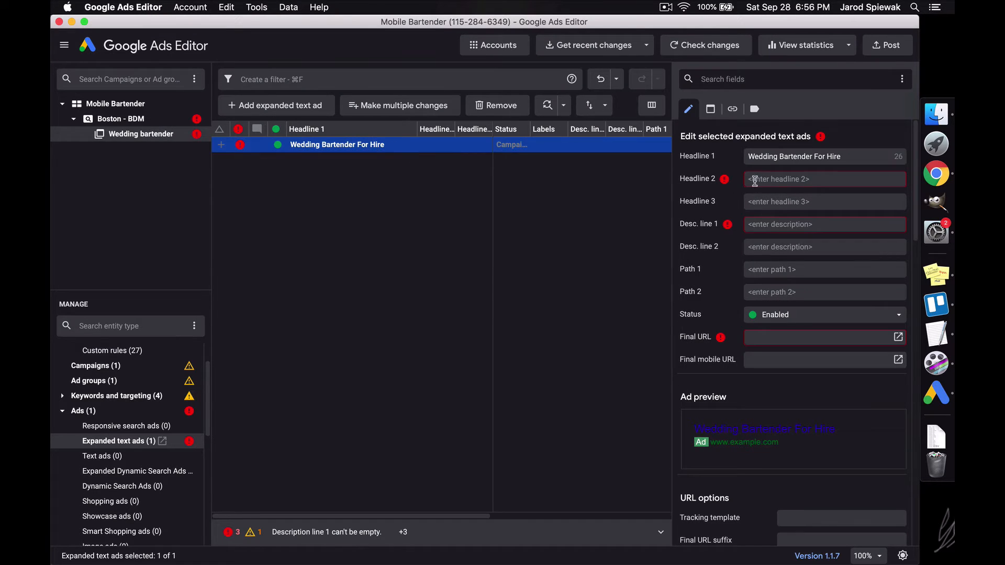
{"action": "left_click", "coordinate": [755, 179]}
{"action": "key", "text": "super+v"}
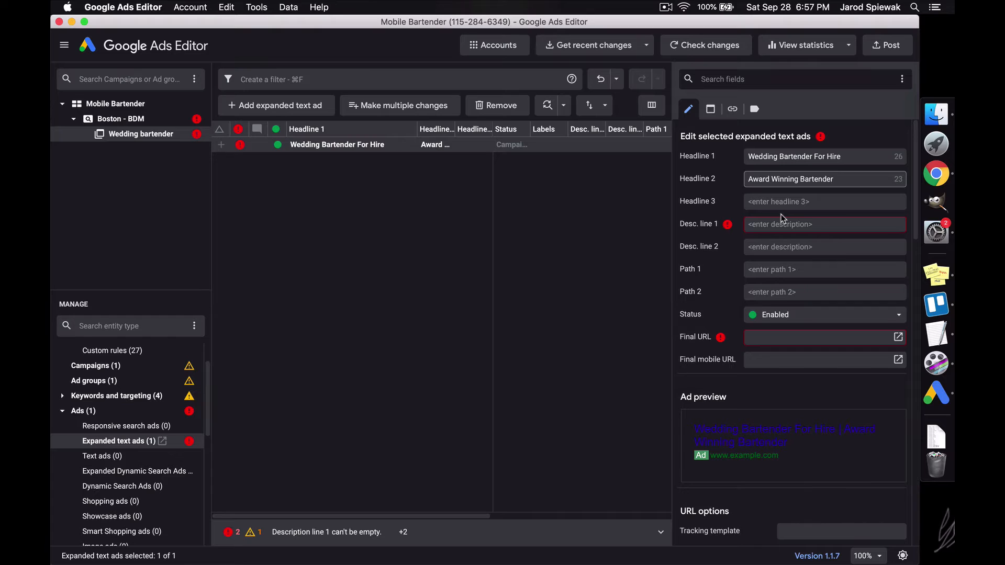
{"action": "left_click", "coordinate": [776, 204]}
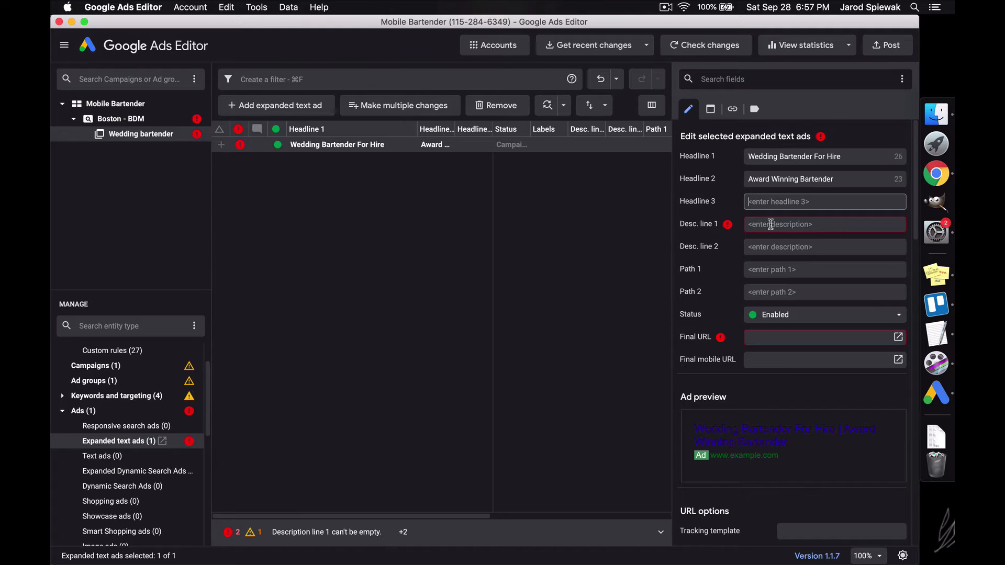
{"action": "left_click", "coordinate": [796, 224]}
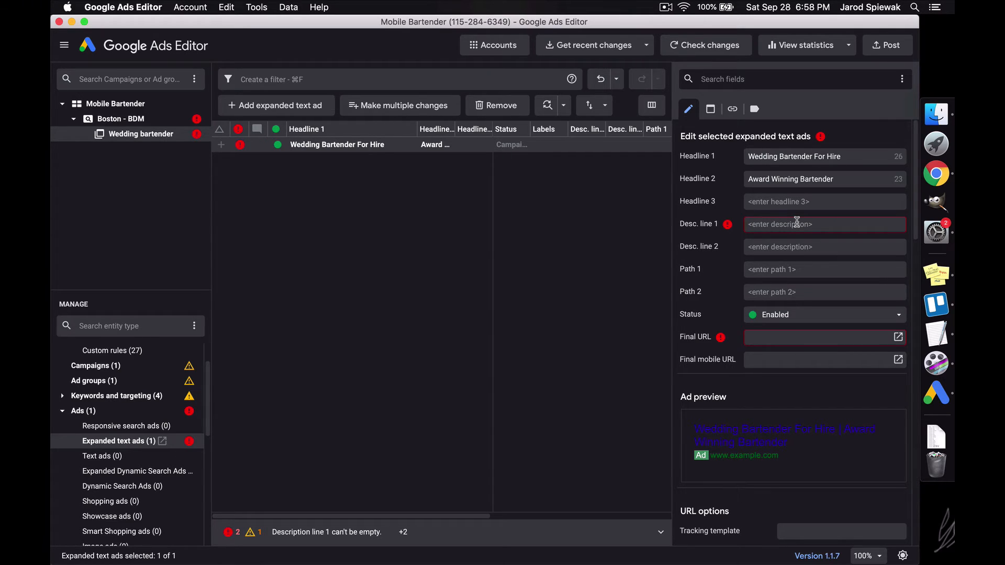
{"action": "triple_click", "coordinate": [763, 180]}
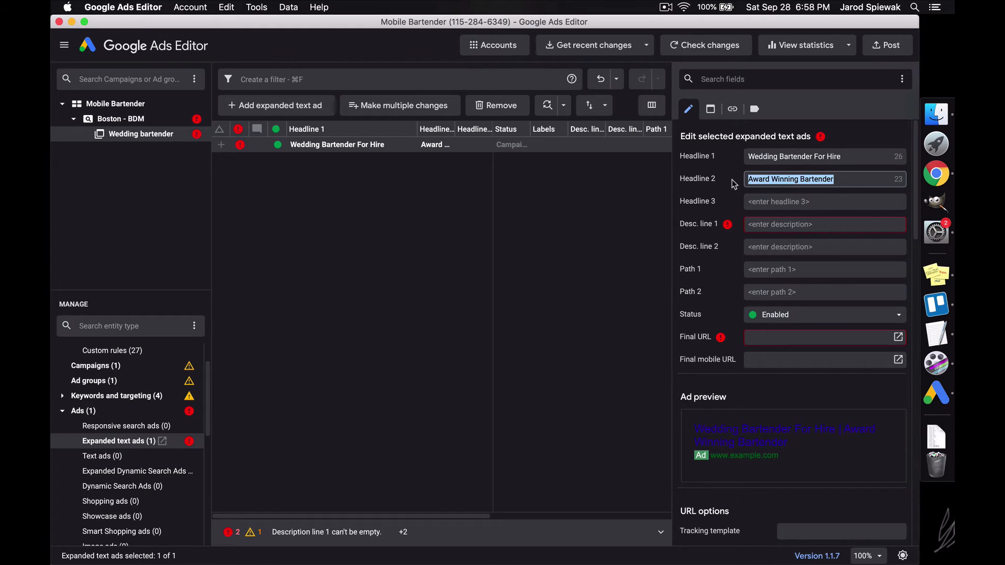
{"action": "left_click", "coordinate": [805, 157]}
{"action": "left_click_drag", "start_coordinate": [813, 158], "coordinate": [841, 158]}
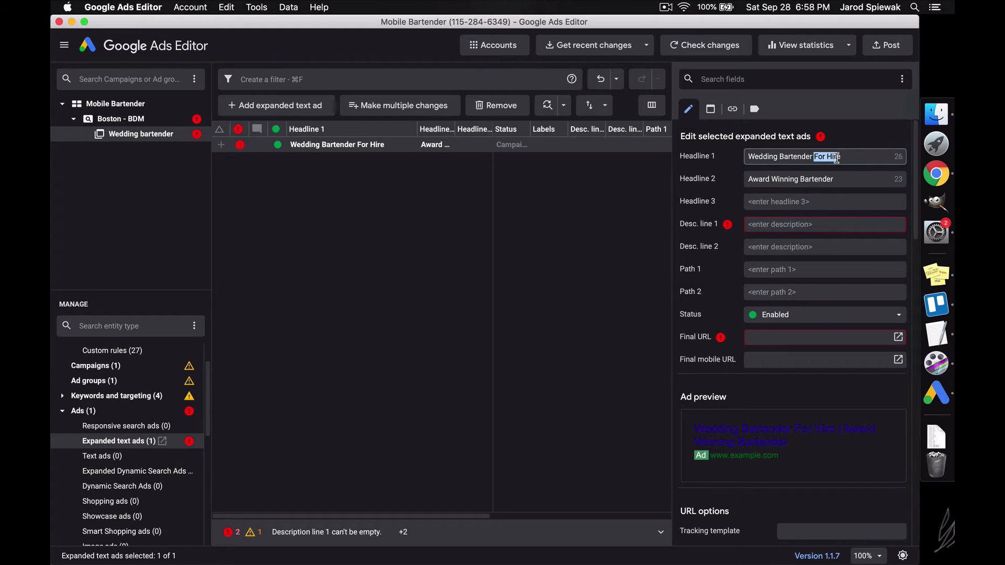
{"action": "left_click", "coordinate": [853, 157]}
{"action": "left_click", "coordinate": [840, 223]}
{"action": "left_click", "coordinate": [665, 7]}
{"action": "left_click", "coordinate": [676, 45]}
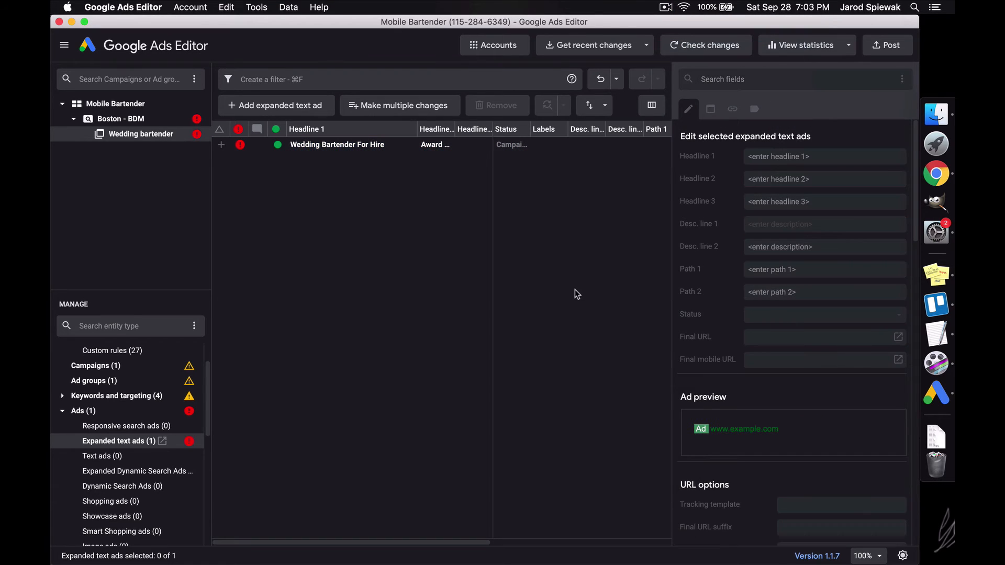
- Reselect the wedding bartender ad, then switch to the TextEdit note and copy the line "2018 Metrowest Aperitivo Cocktail Champion"
{"action": "left_click", "coordinate": [312, 147]}
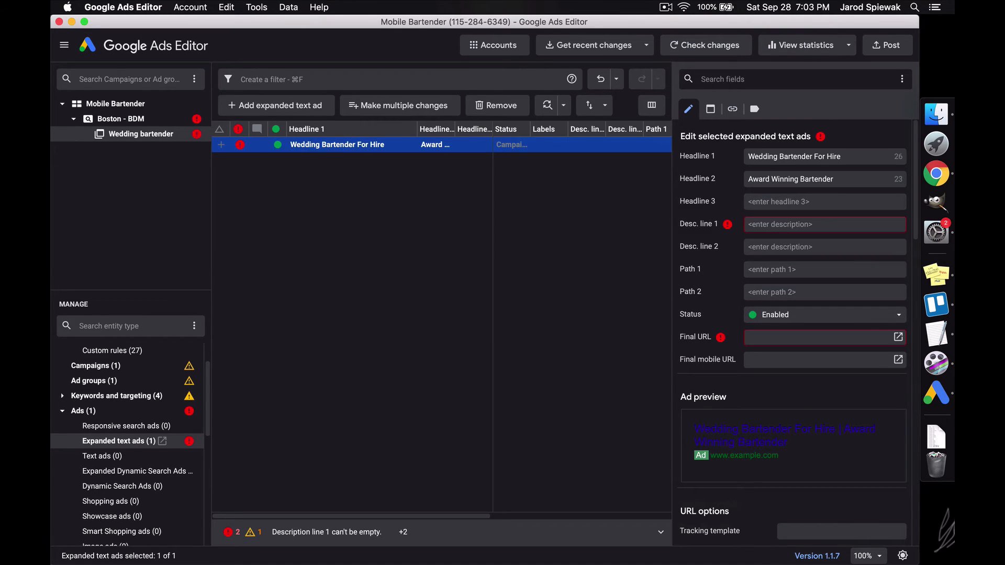
{"action": "left_click", "coordinate": [783, 245]}
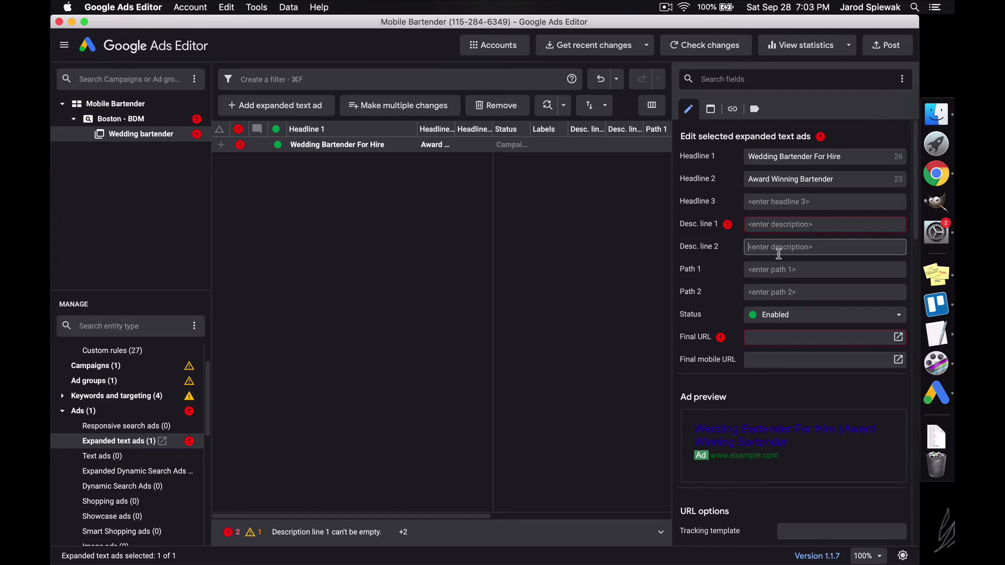
{"action": "key", "text": "super+Tab"}
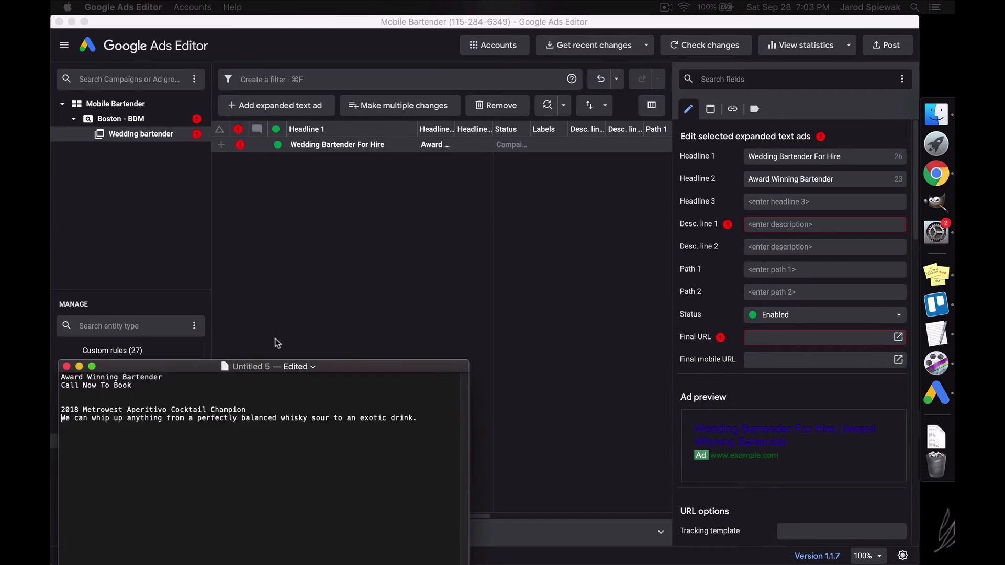
{"action": "left_click_drag", "start_coordinate": [290, 368], "coordinate": [351, 129]}
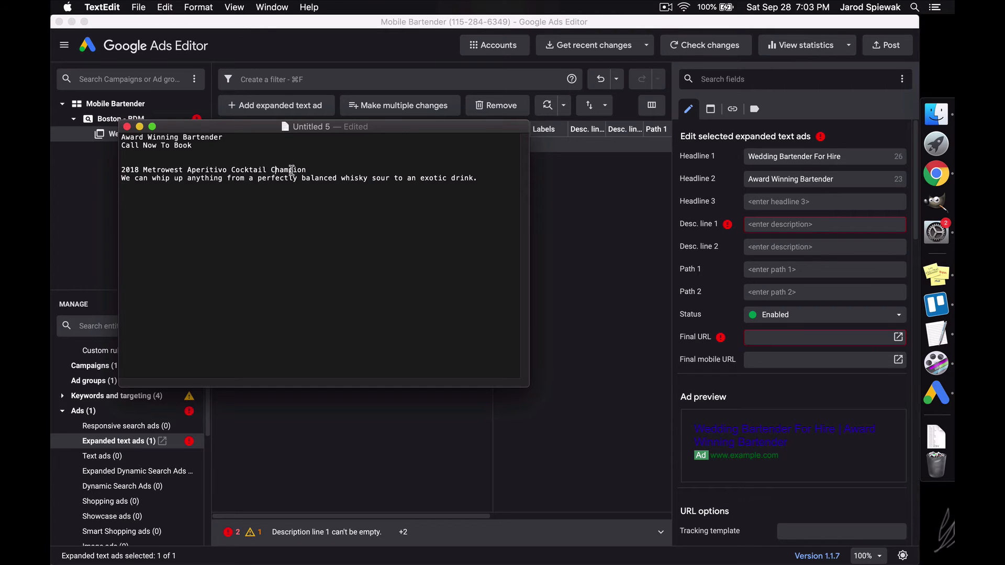
{"action": "left_click_drag", "start_coordinate": [312, 170], "coordinate": [119, 171]}
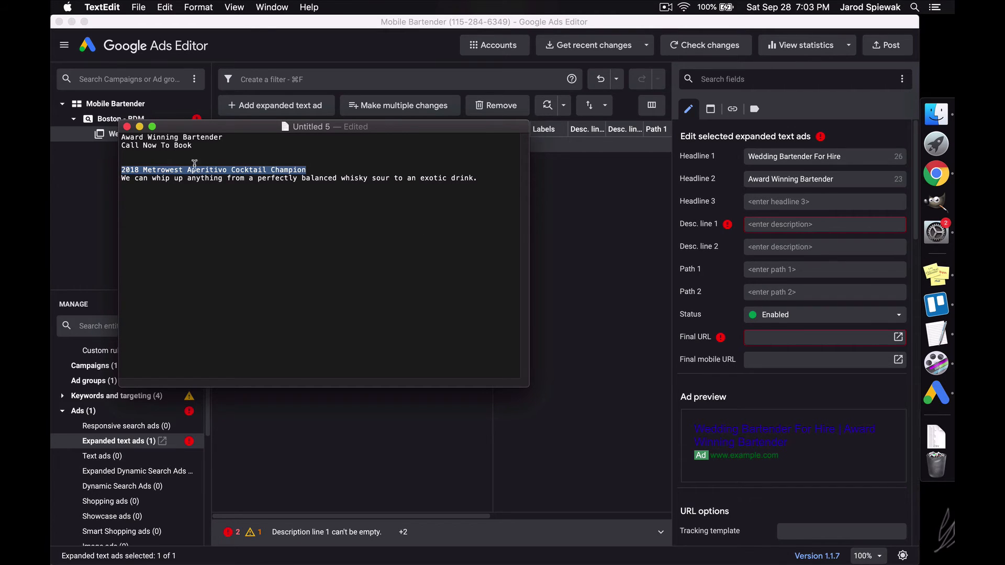
{"action": "key", "text": "super+c"}
- Return to Google Ads Editor and fill the ad's Desc. line 1 with the copied "2018 Metrowest Aperitivo Cocktail Champion"
{"action": "left_click", "coordinate": [853, 215]}
{"action": "left_click", "coordinate": [856, 227]}
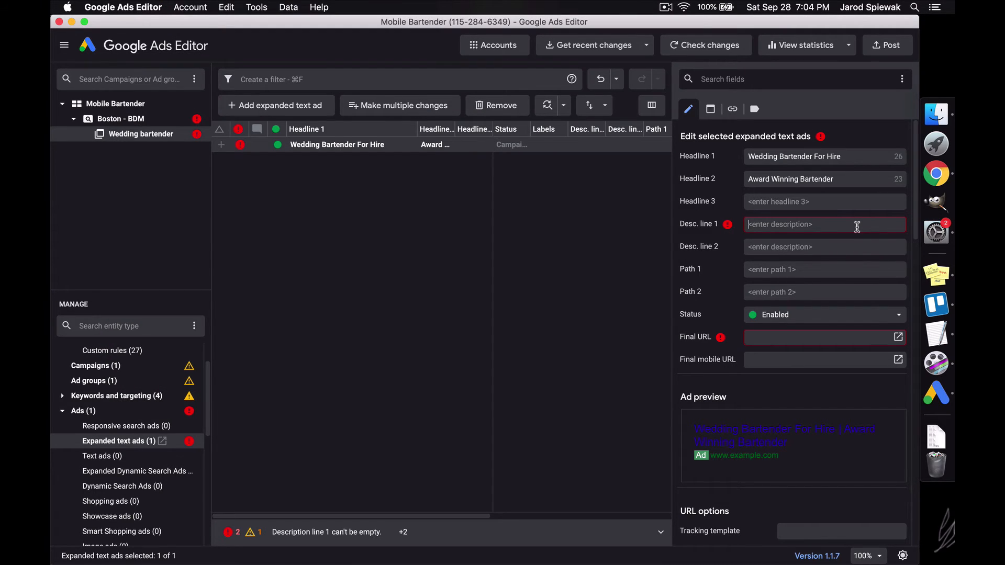
{"action": "key", "text": "super+v"}
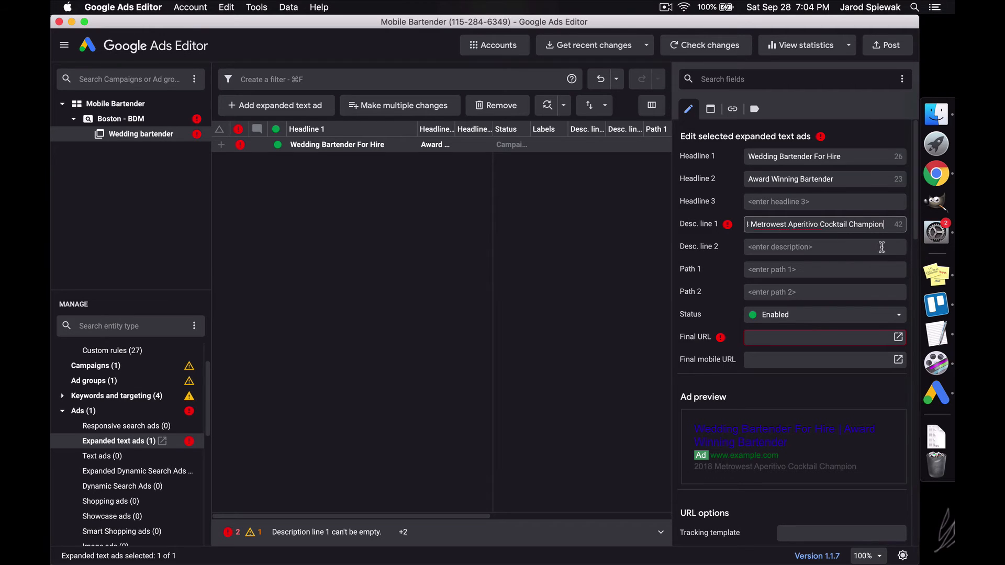
- Copy "We can whip up anything from a perfectly balanced whisky sour to an exotic drink." from the TextEdit note into the ad's Desc. line 2
{"action": "left_click", "coordinate": [936, 334]}
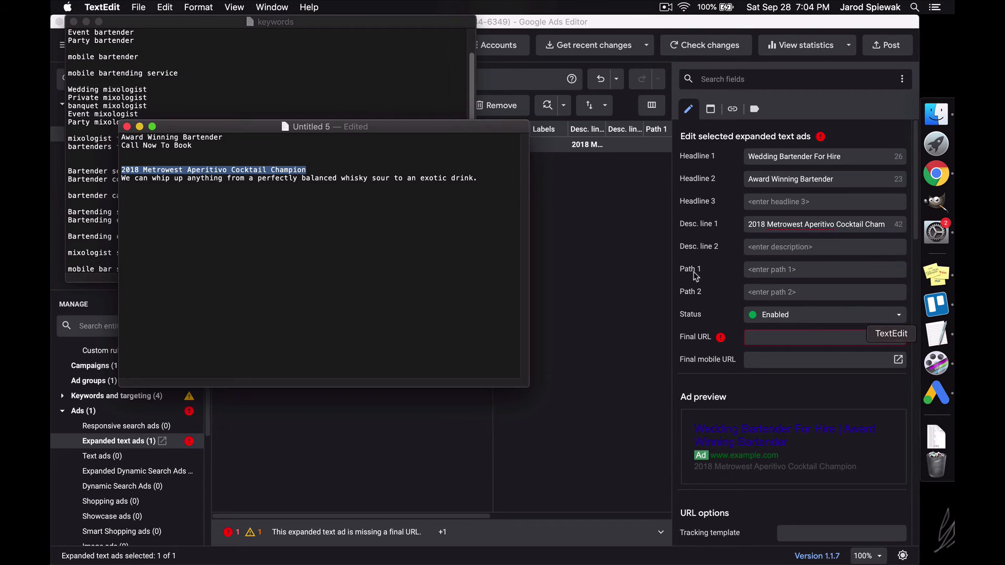
{"action": "triple_click", "coordinate": [266, 180]}
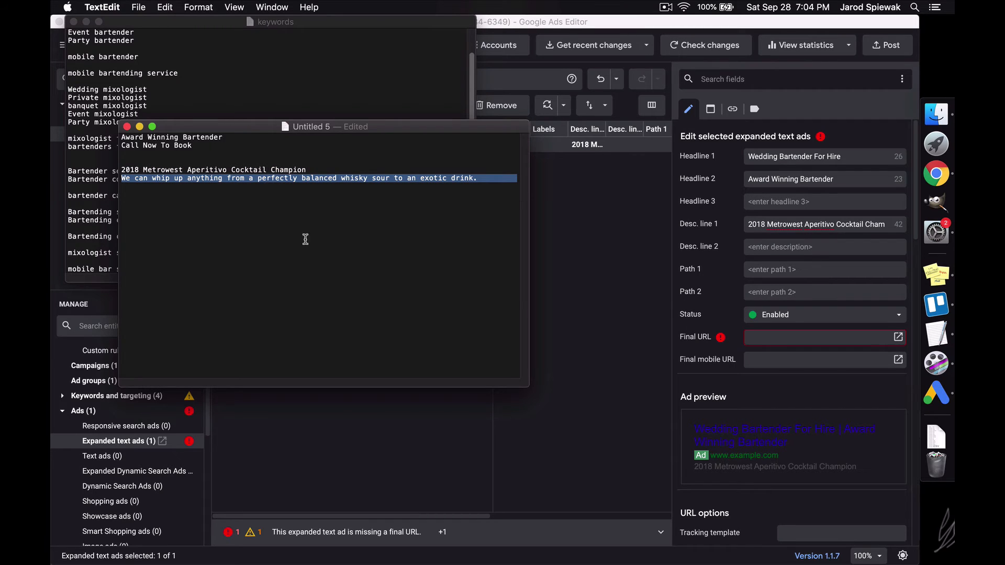
{"action": "left_click", "coordinate": [759, 247]}
{"action": "key", "text": "cmd+v"}
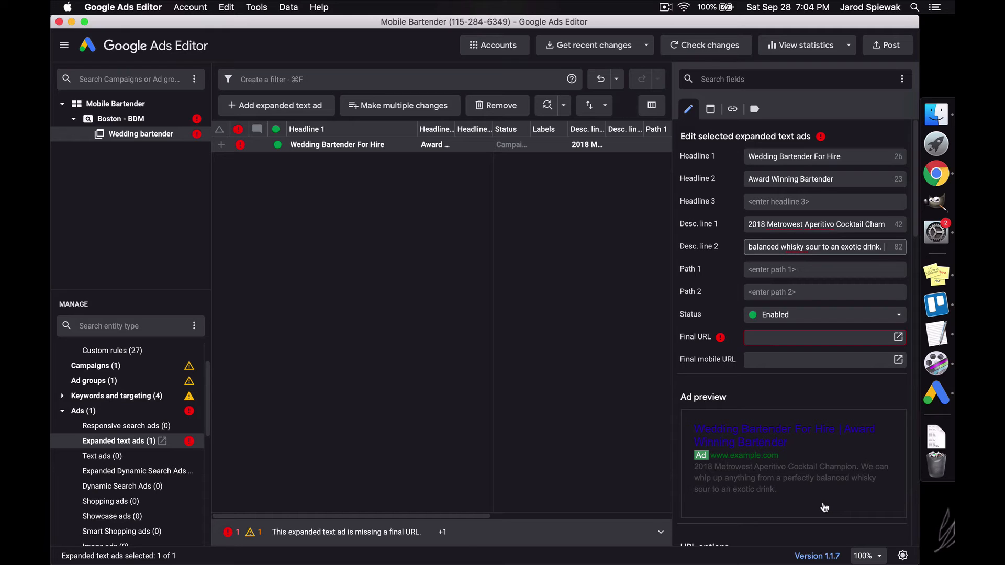
- Add the call to action "Call Now" at the end of the ad's Desc. line 2
{"action": "type", "text": "Ca"}
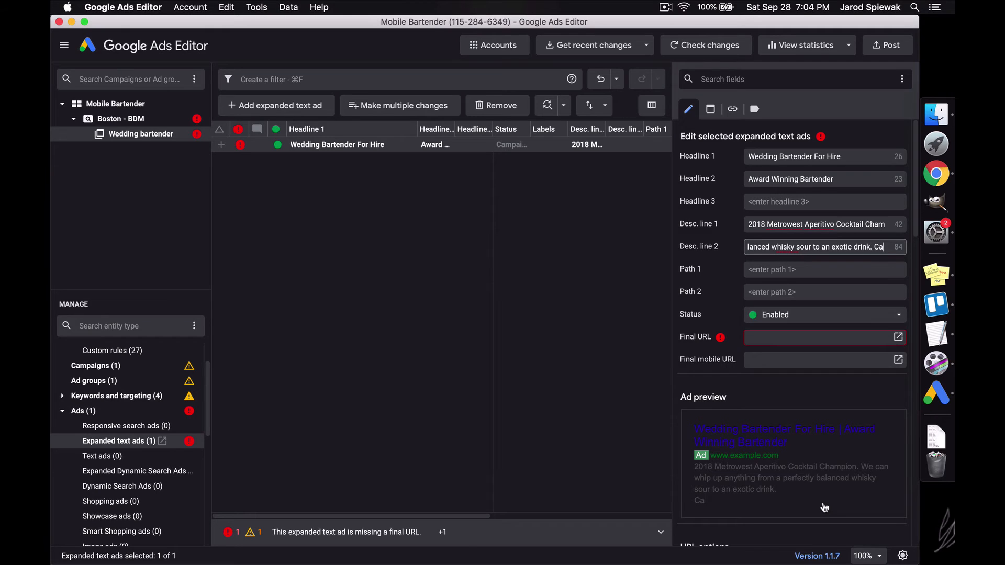
{"action": "type", "text": "ll Now"}
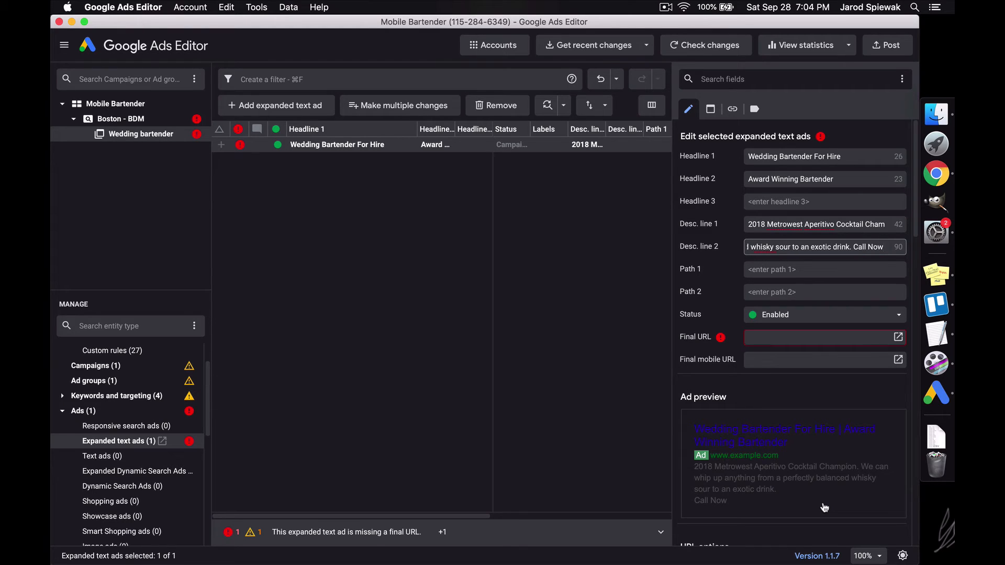
{"action": "type", "text": "!"}
{"action": "key", "text": "BackSpace"}
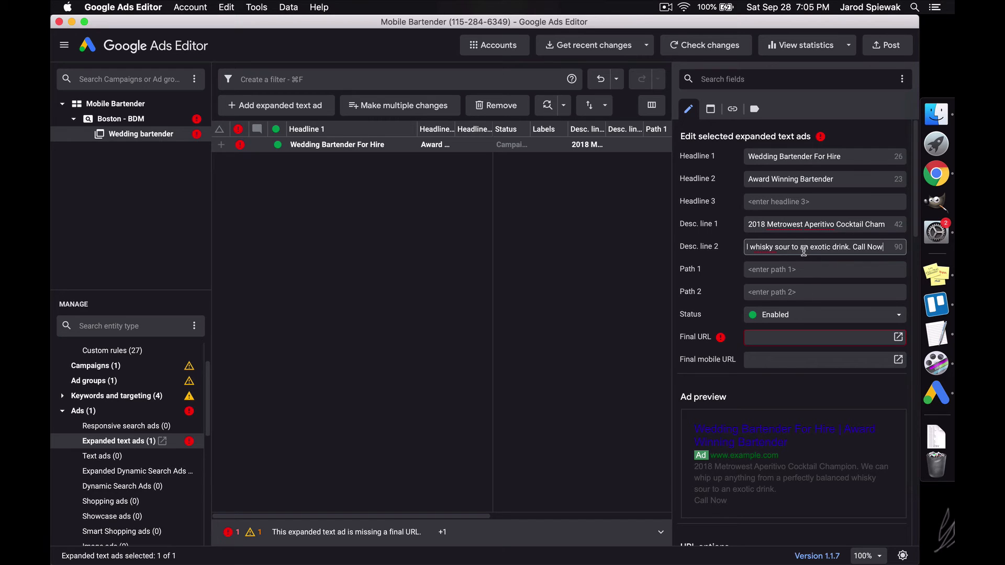
- Replace "anything" with "drinks" in Desc. line 2 and finish the line with an exclamation mark after "Call Now"
{"action": "left_click_drag", "start_coordinate": [804, 251], "coordinate": [723, 240]}
{"action": "left_click", "coordinate": [824, 251]}
{"action": "double_click", "coordinate": [815, 247]}
{"action": "type", "text": "drink"}
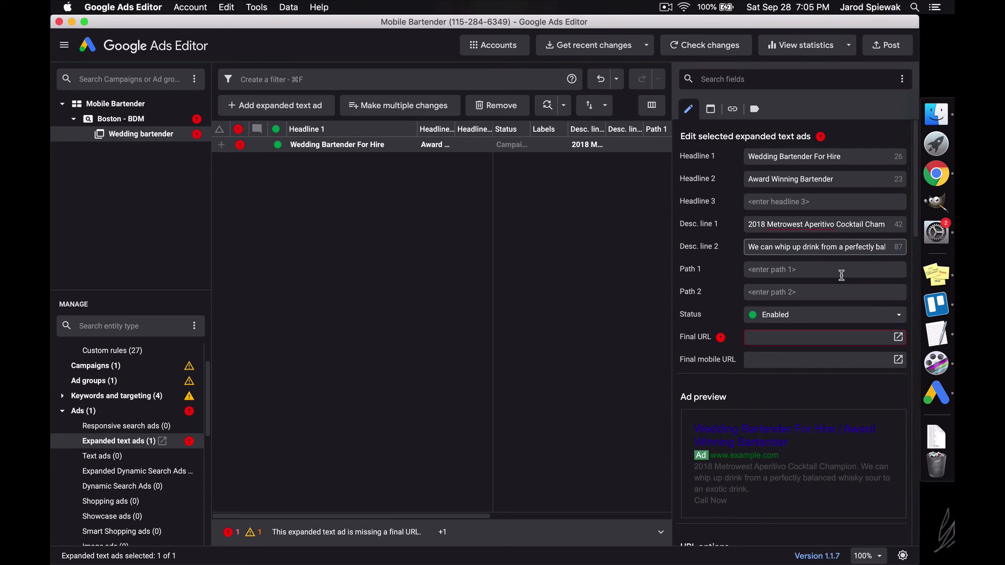
{"action": "type", "text": "s"}
{"action": "key", "text": "End"}
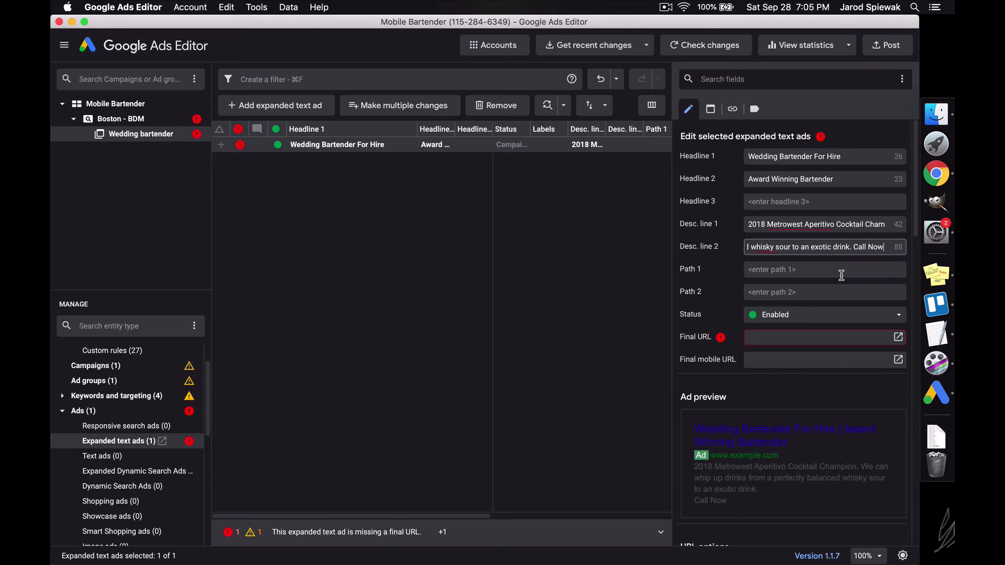
{"action": "type", "text": "!"}
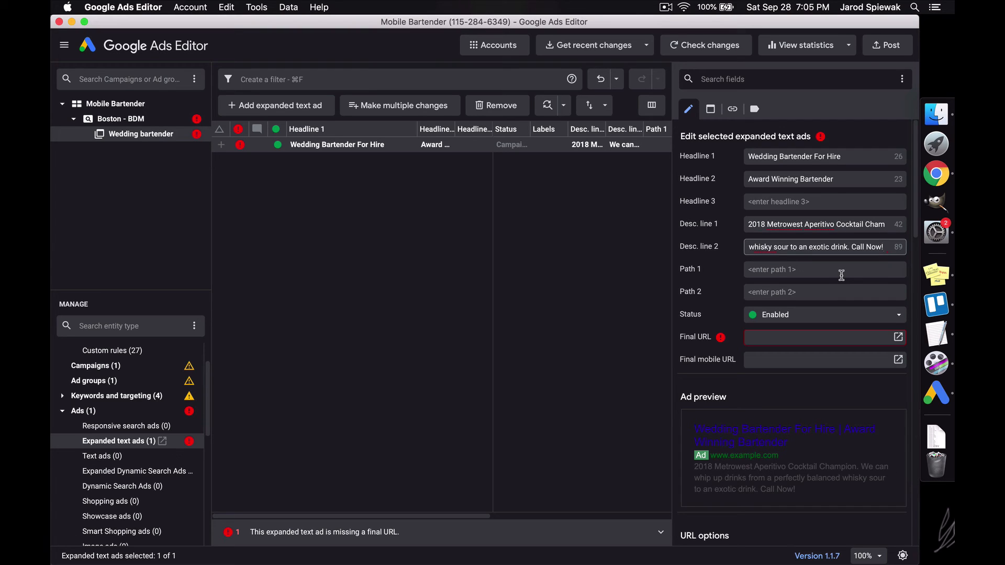
- Set the ad's Path 1 to "wedding" and copy the word "Bartender" from Headline 1
{"action": "left_click", "coordinate": [841, 275]}
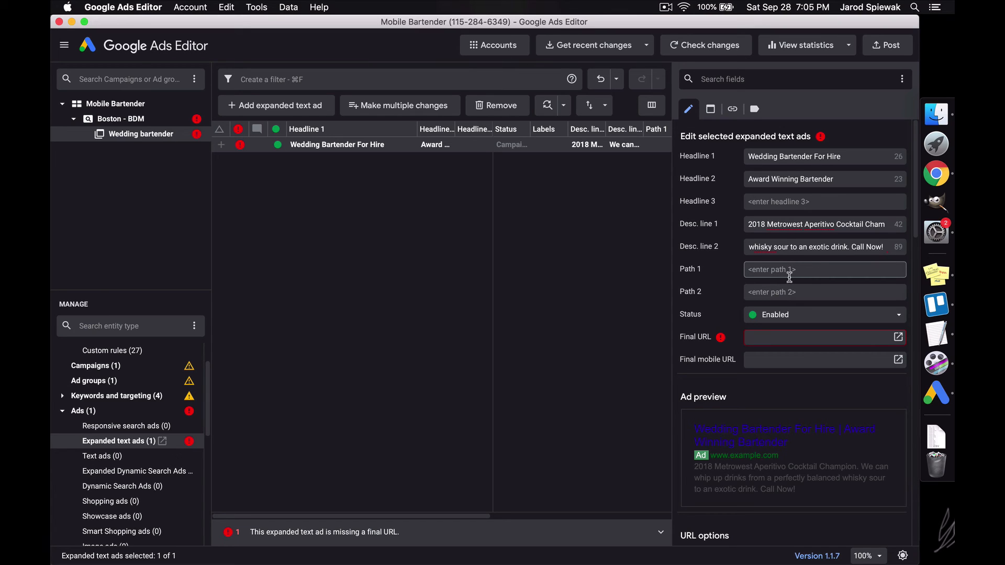
{"action": "type", "text": "wedding"}
{"action": "double_click", "coordinate": [787, 156]}
{"action": "left_click", "coordinate": [807, 268]}
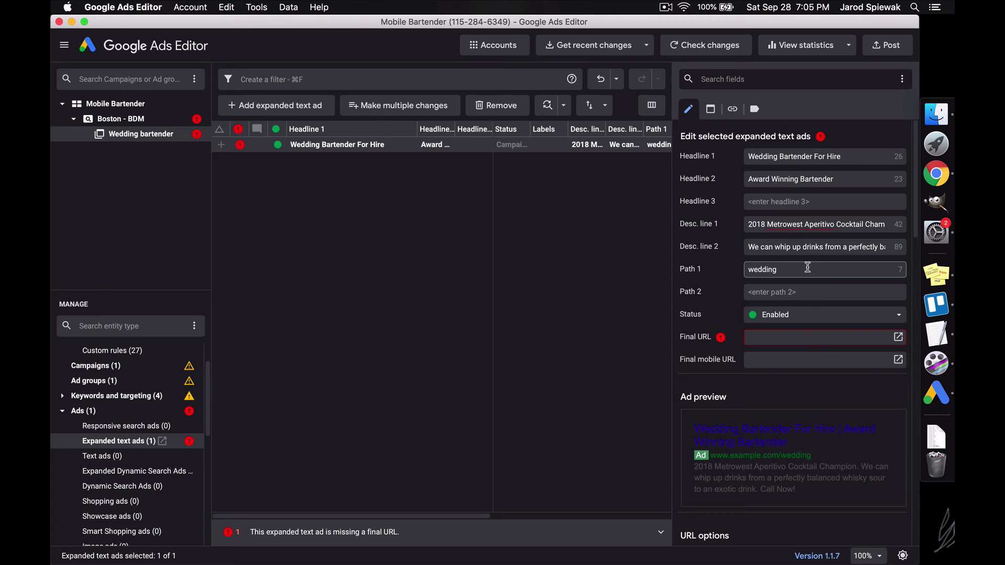
{"action": "key", "text": "super+v"}
{"action": "key", "text": "super+z"}
- Fill the ad's Path 2 with the copied word, changed to lowercase "bartender"
{"action": "key", "text": "Tab"}
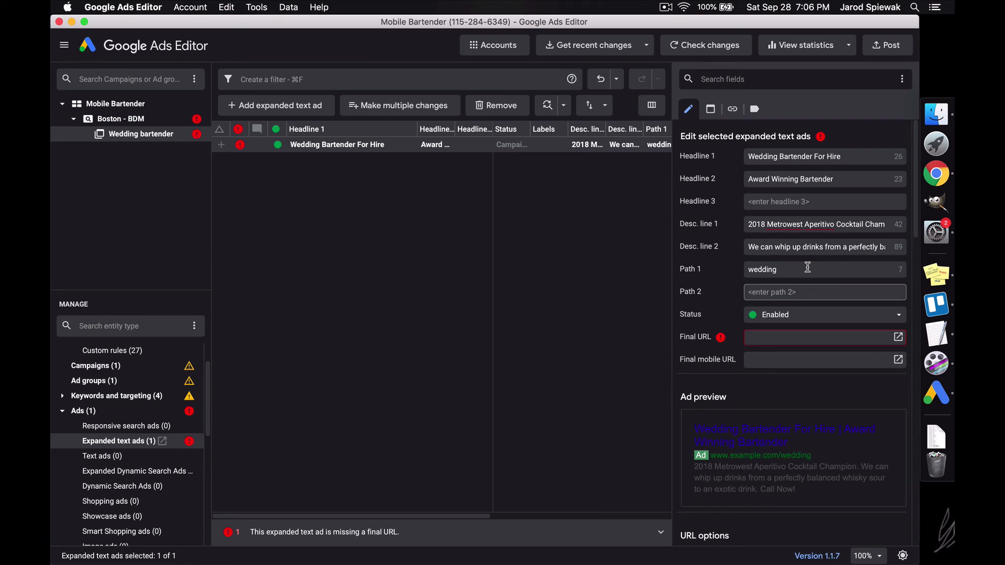
{"action": "key", "text": "super+v"}
{"action": "key", "text": "Home"}
{"action": "key", "text": "Delete"}
{"action": "type", "text": "b"}
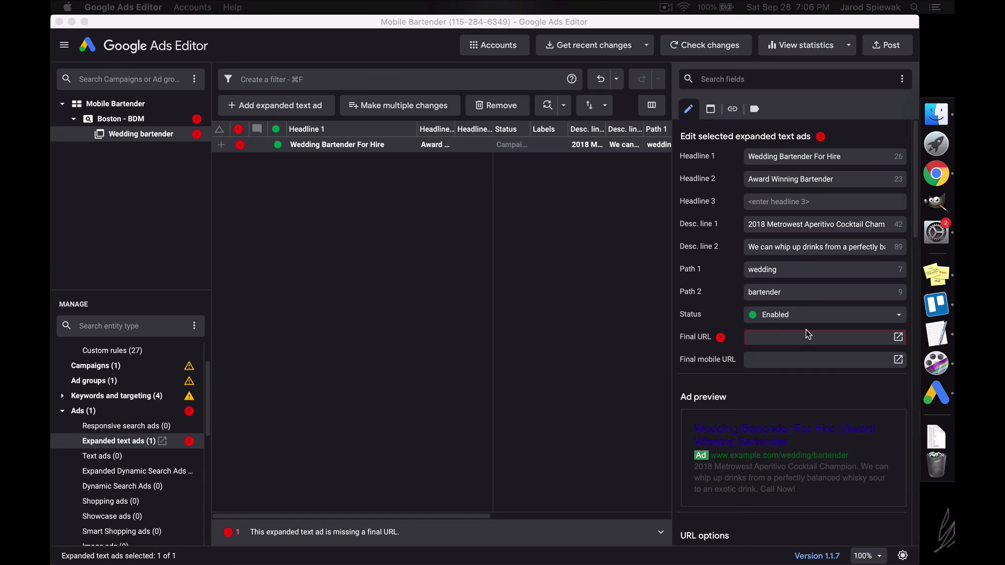
{"action": "left_click", "coordinate": [791, 337]}
{"action": "key", "text": "super+v"}
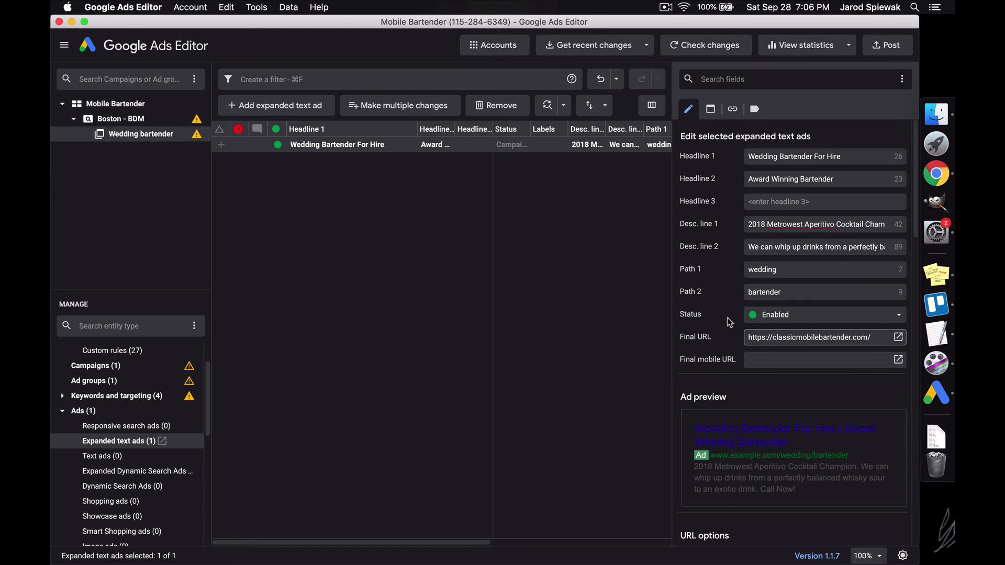
{"action": "left_click", "coordinate": [601, 328]}
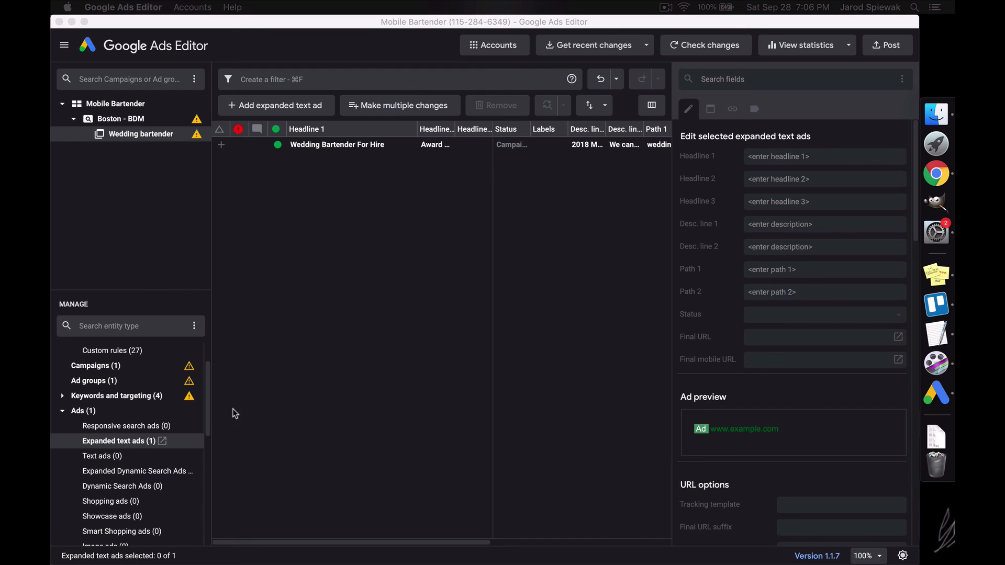
- Duplicate the "Wedding Bartender For Hire" ad within the Wedding bartender ad group and select the copy
{"action": "left_click", "coordinate": [328, 148]}
{"action": "key", "text": "super+v"}
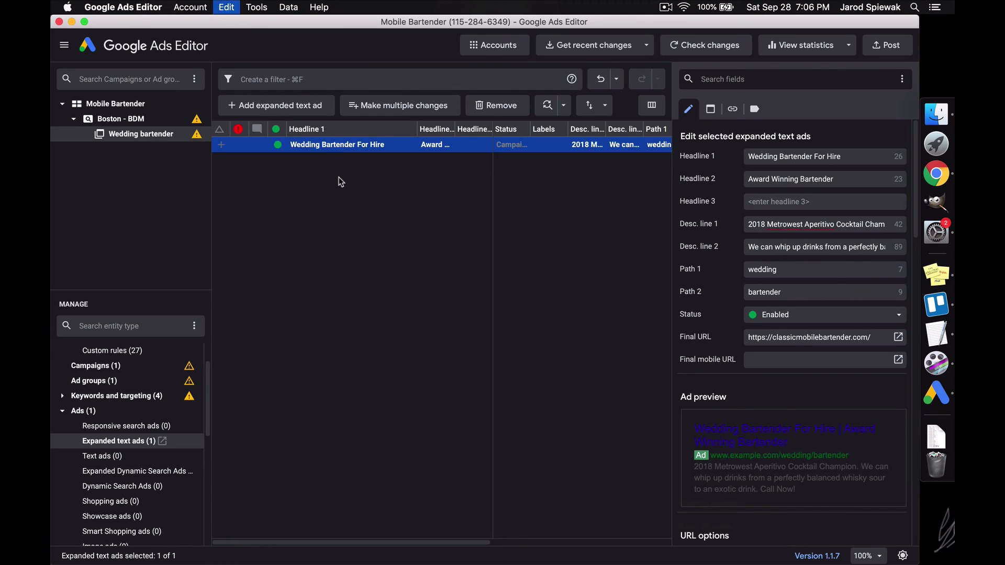
{"action": "left_click", "coordinate": [343, 211]}
{"action": "left_click", "coordinate": [450, 162]}
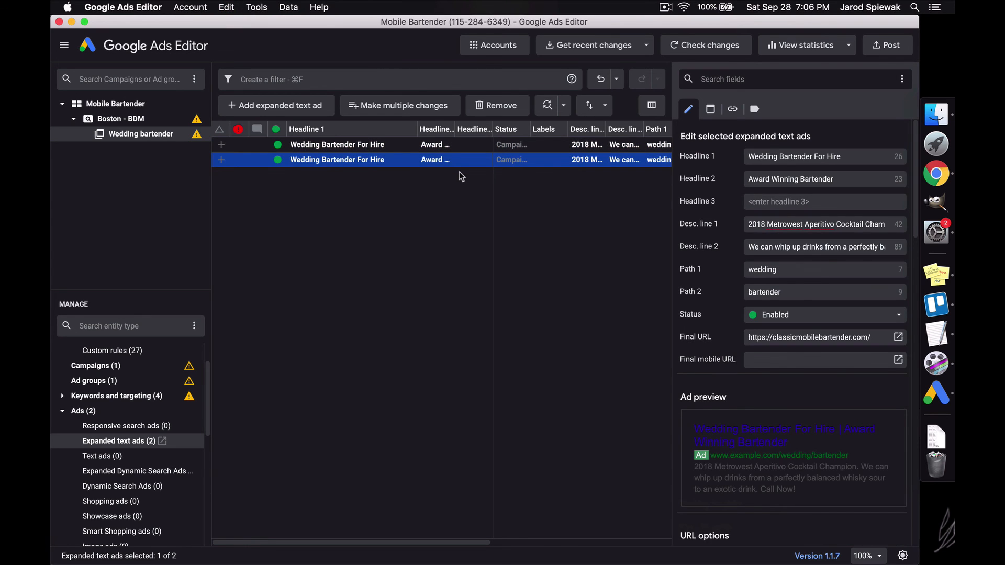
- Switch to the TextEdit note and copy the headline "Call Now To Book"
{"action": "left_click", "coordinate": [936, 334]}
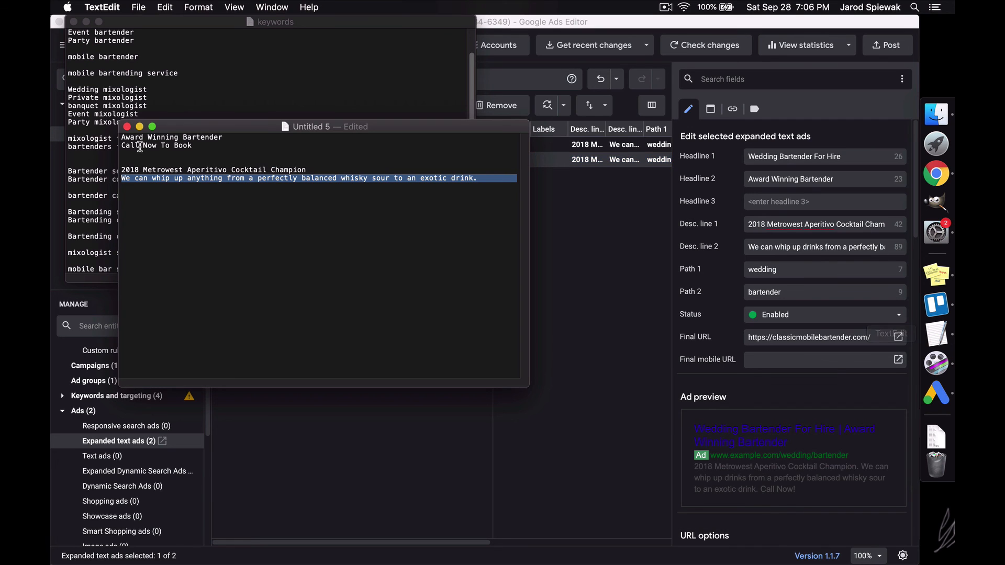
{"action": "left_click", "coordinate": [166, 154]}
{"action": "left_click_drag", "start_coordinate": [196, 148], "coordinate": [121, 148]}
{"action": "key", "text": "cmd+c"}
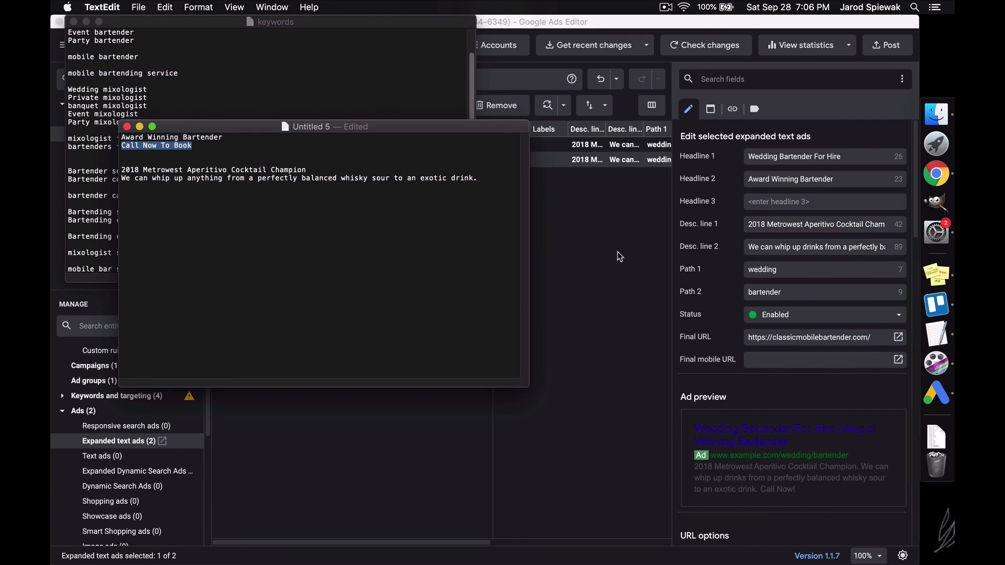
- Return to Google Ads Editor and replace the duplicate ad's Headline 2 with the copied "Call Now To Book"
{"action": "left_click", "coordinate": [708, 234]}
{"action": "left_click", "coordinate": [537, 160]}
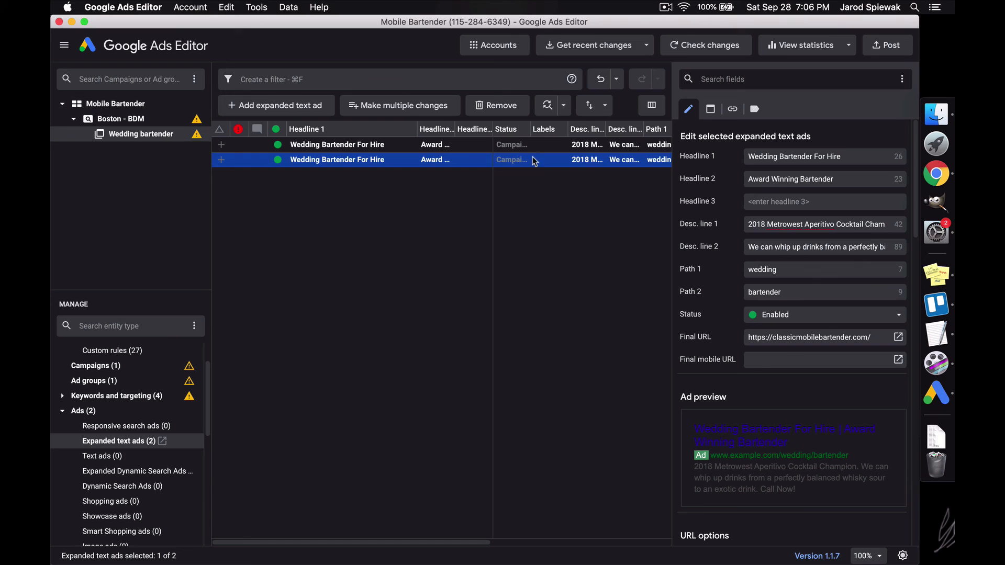
{"action": "triple_click", "coordinate": [776, 179]}
{"action": "key", "text": "cmd+v"}
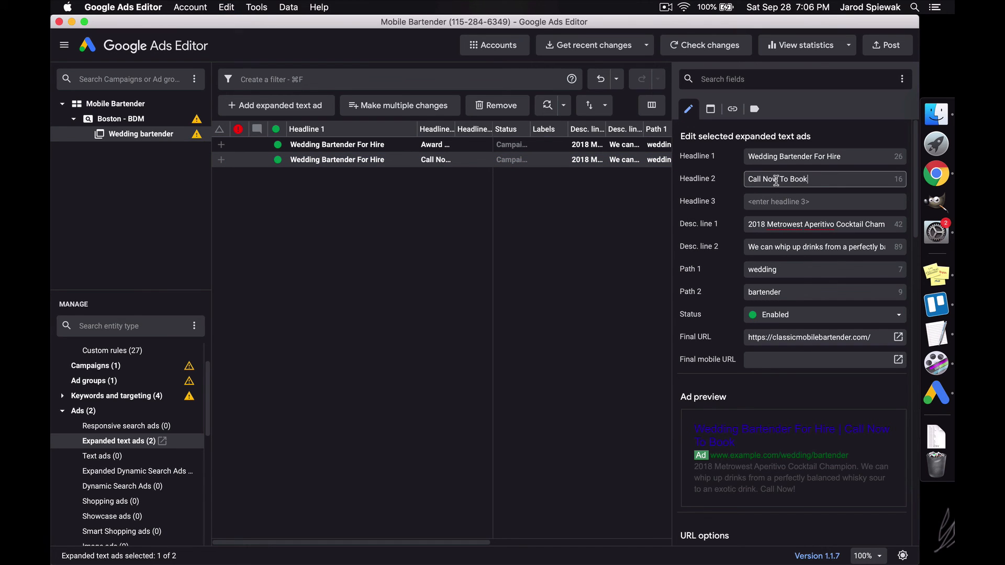